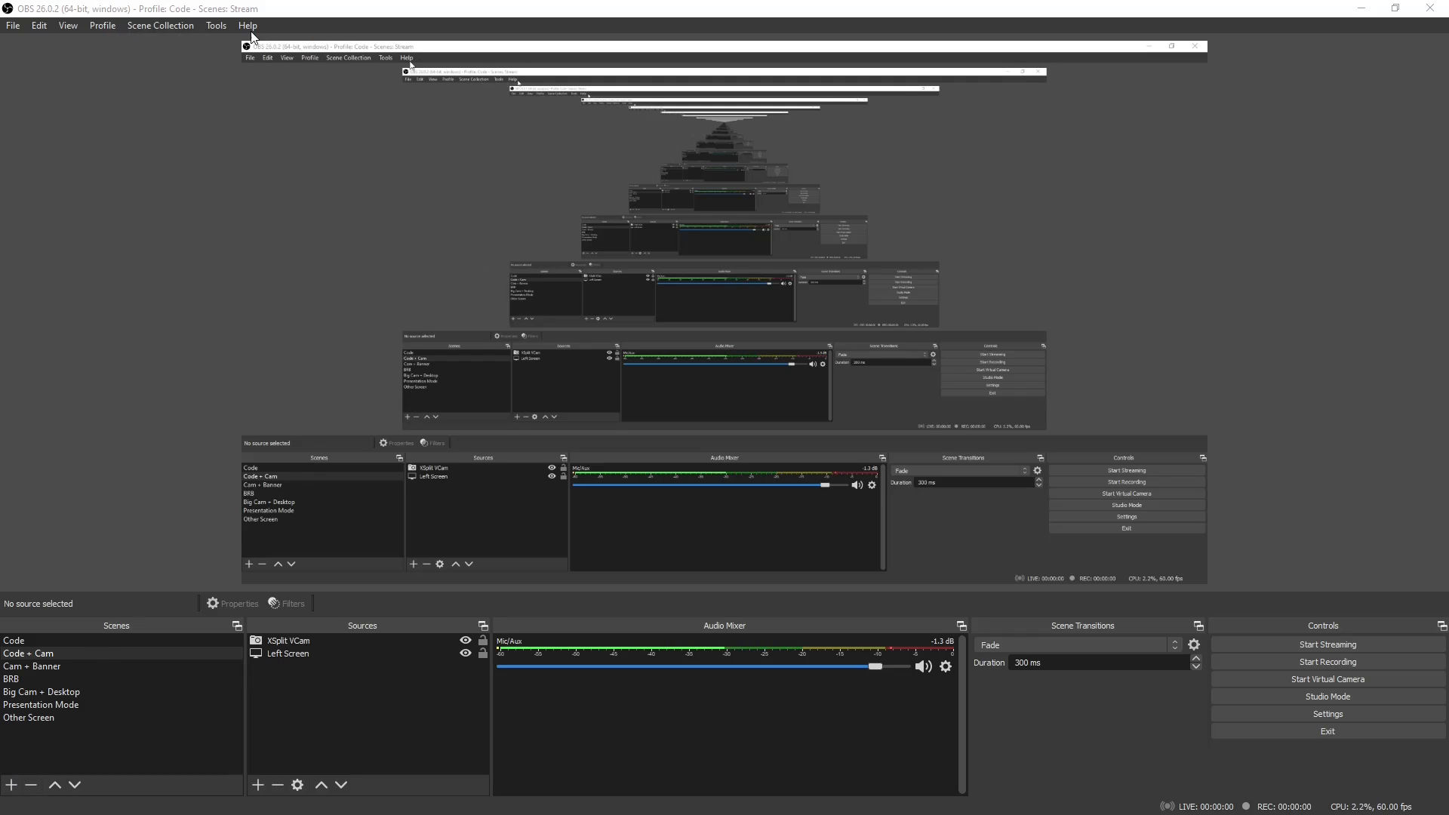
Examine the usage options in the Auto-Configuration Wizard and cancel it without applying anything
left_click(217, 25)
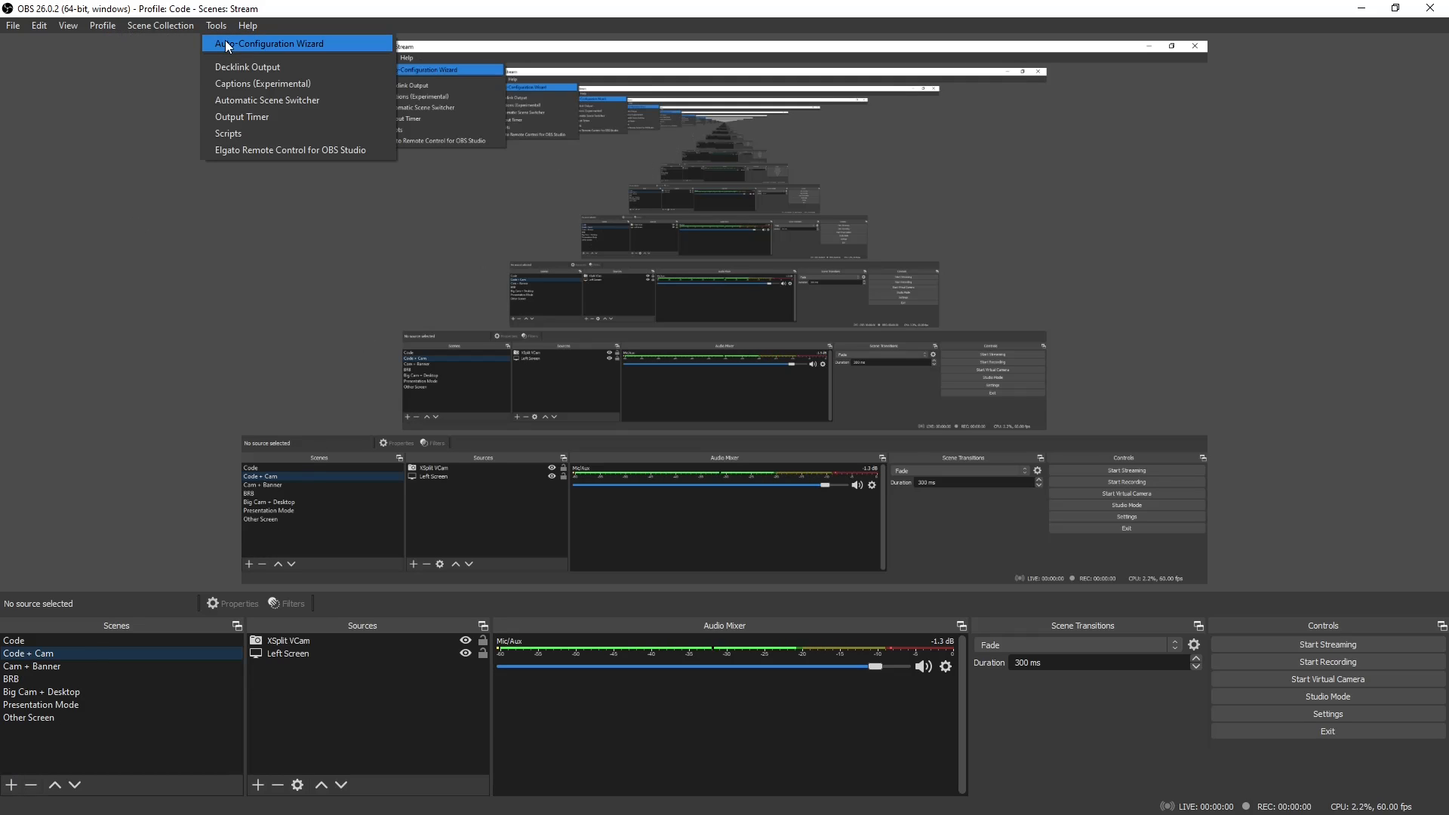
left_click(225, 41)
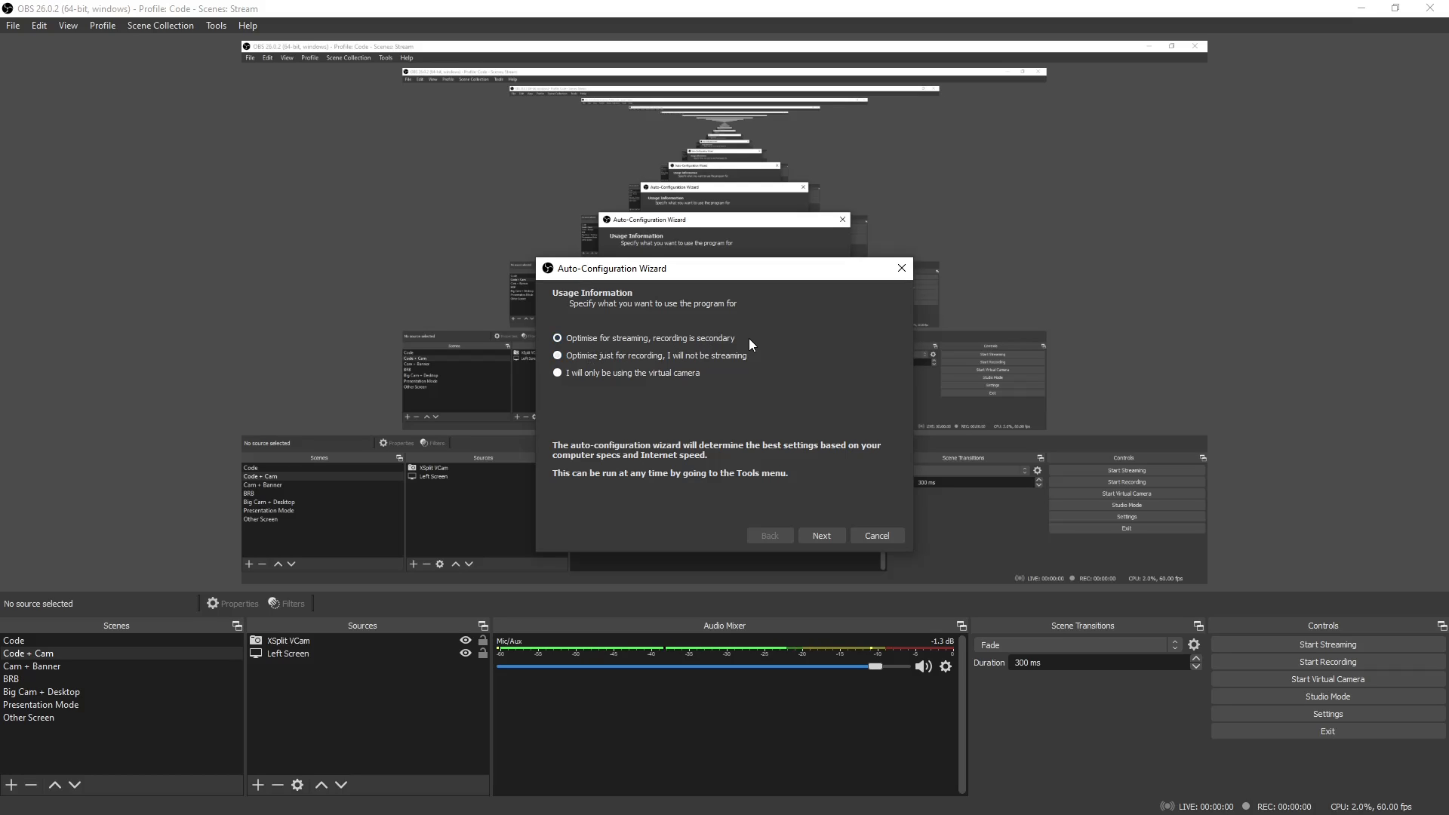
left_click(596, 338)
left_click_drag(684, 267, 684, 223)
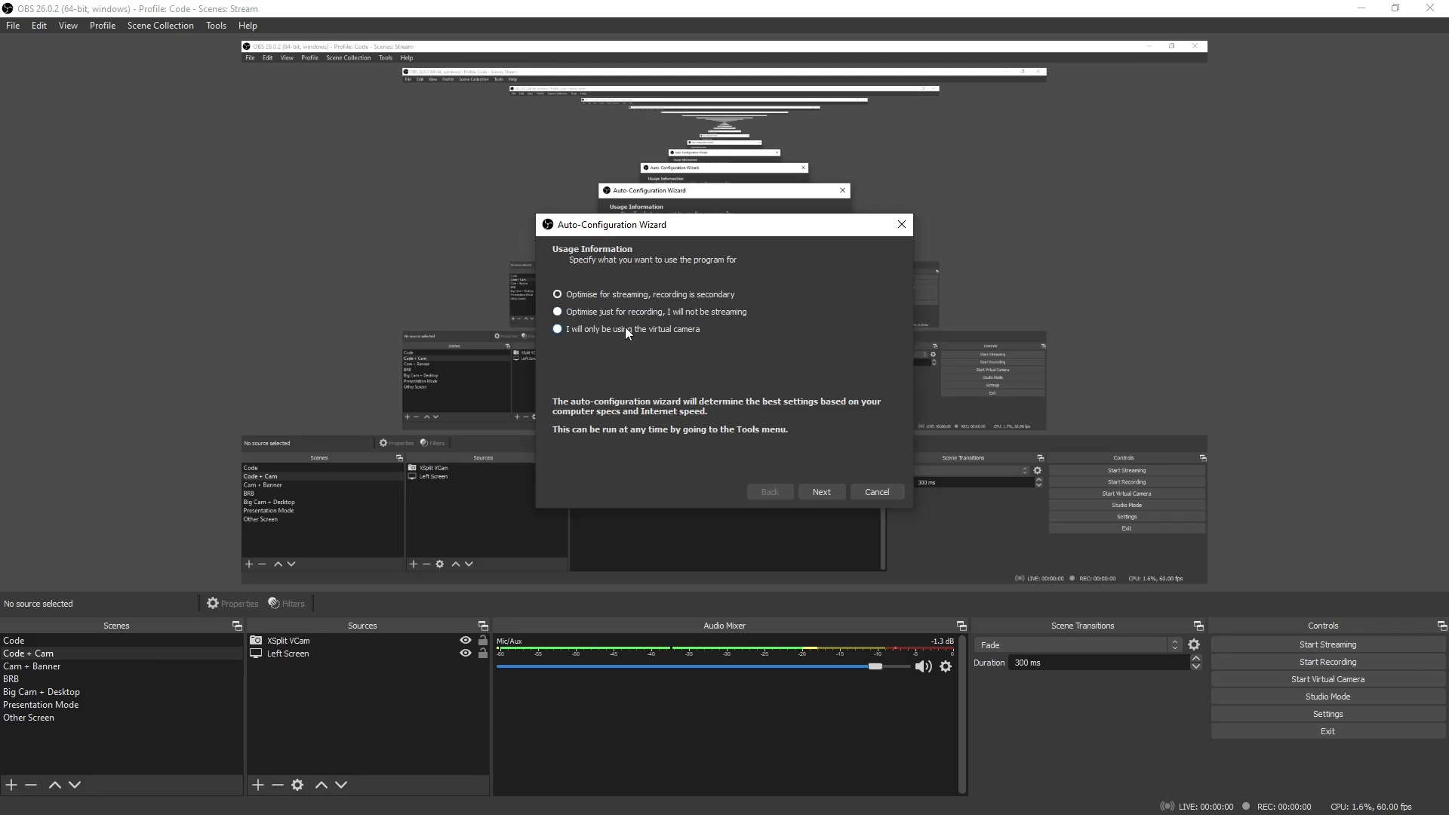
left_click(205, 25)
left_click_drag(695, 232, 676, 214)
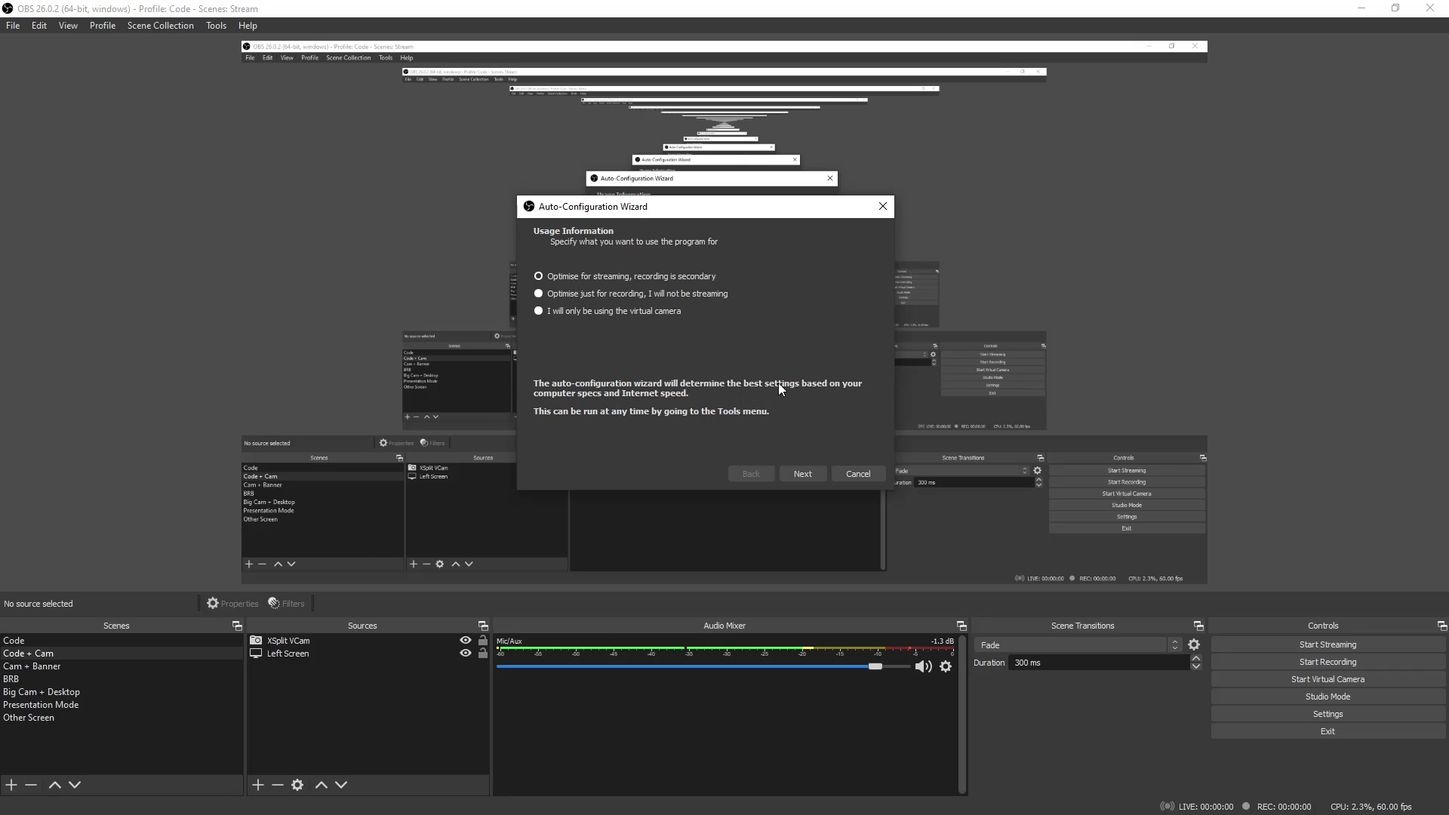
left_click(859, 473)
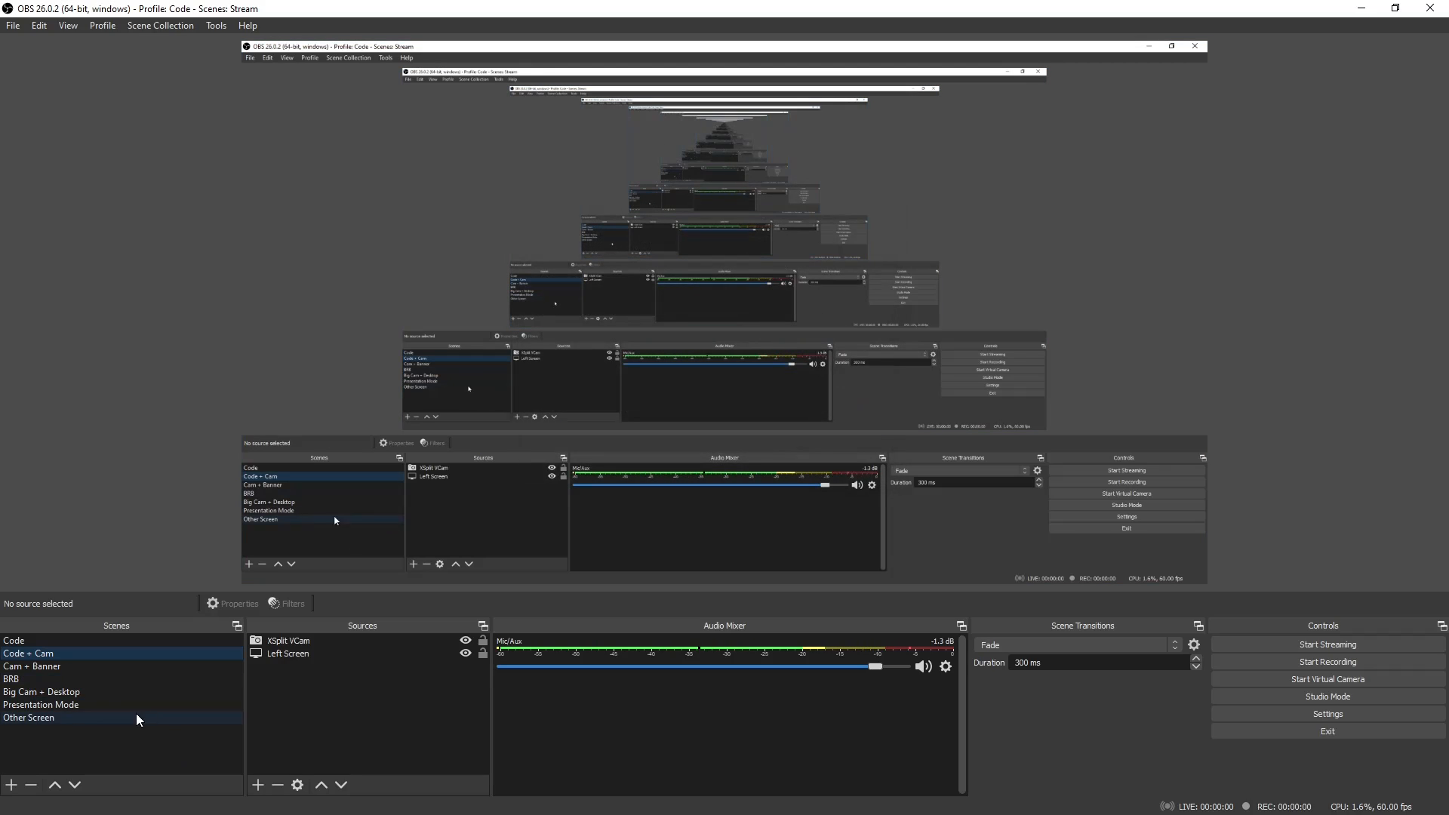
Add a new scene named "Scene 1"
left_click(11, 785)
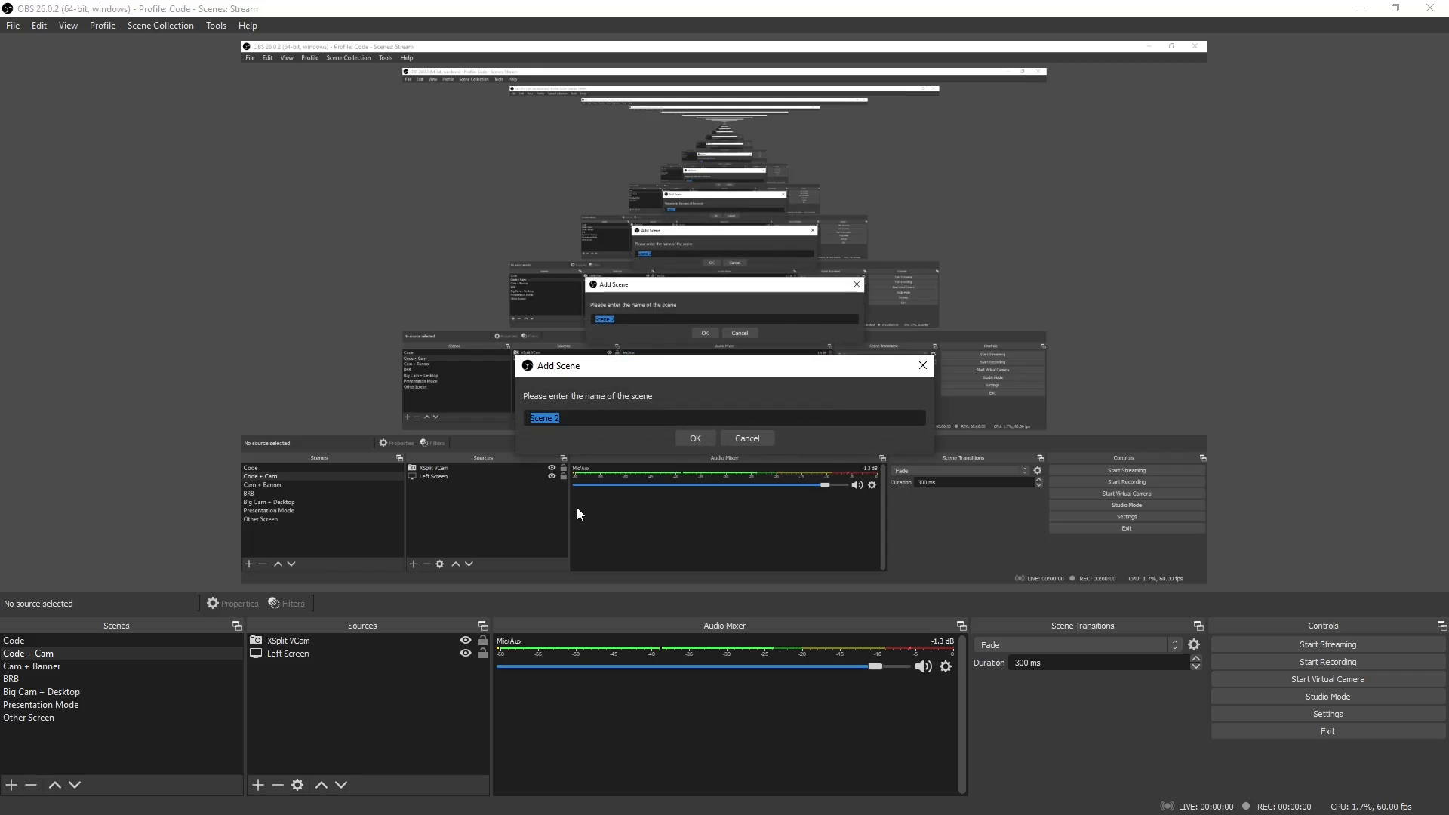
type("Scene 1")
key("Return")
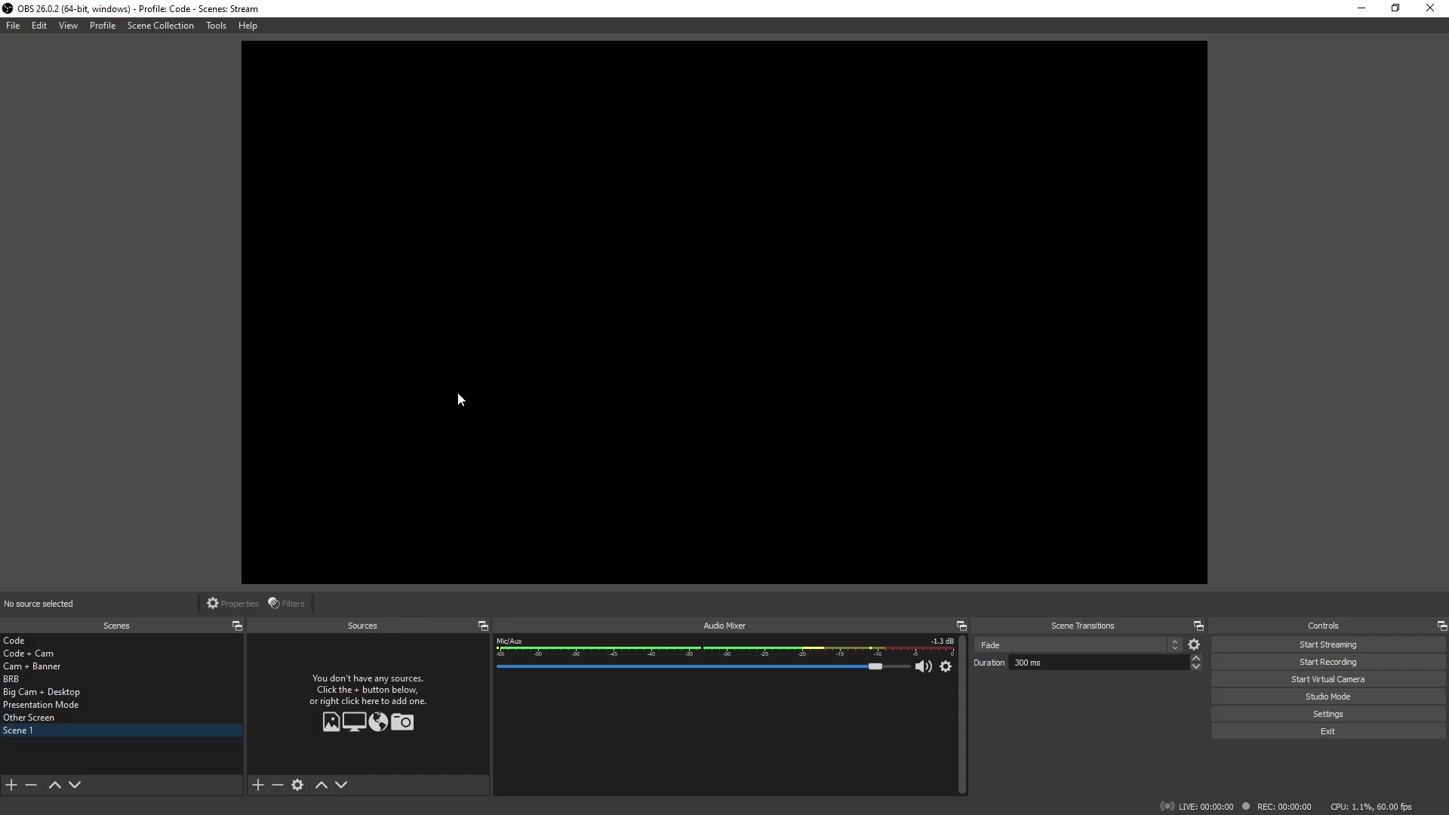
left_click(349, 679)
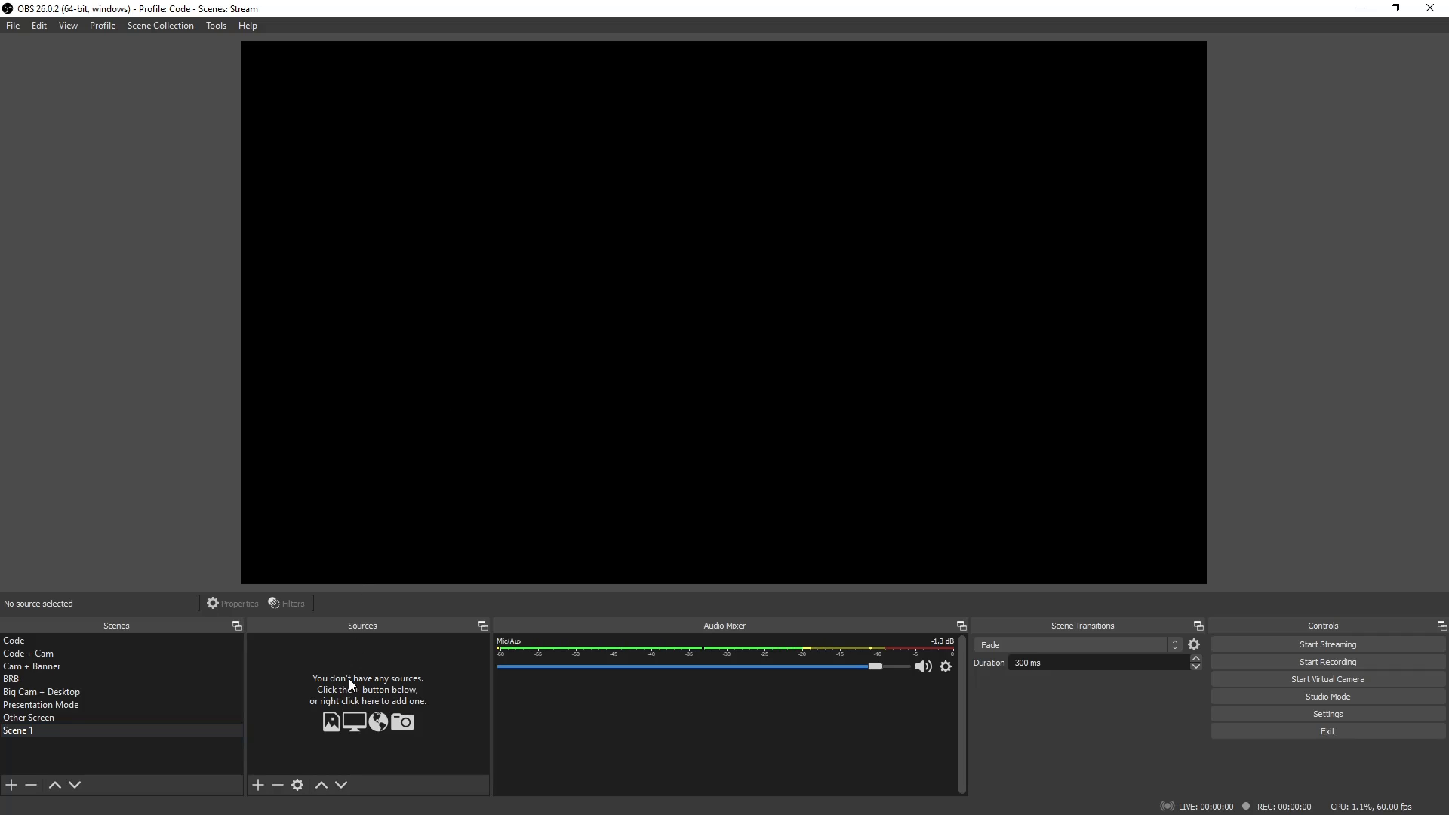
left_click(257, 785)
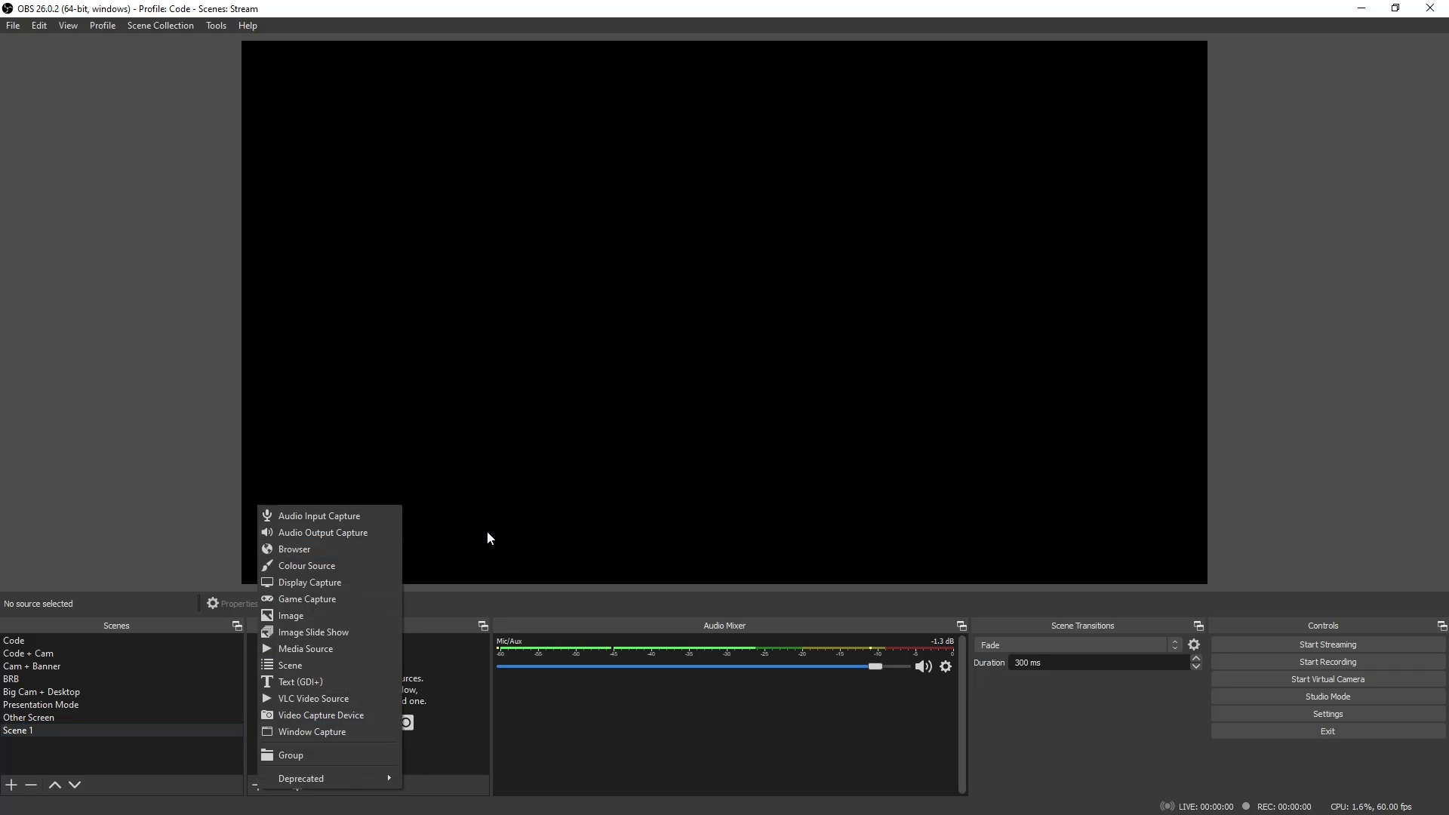
left_click(329, 572)
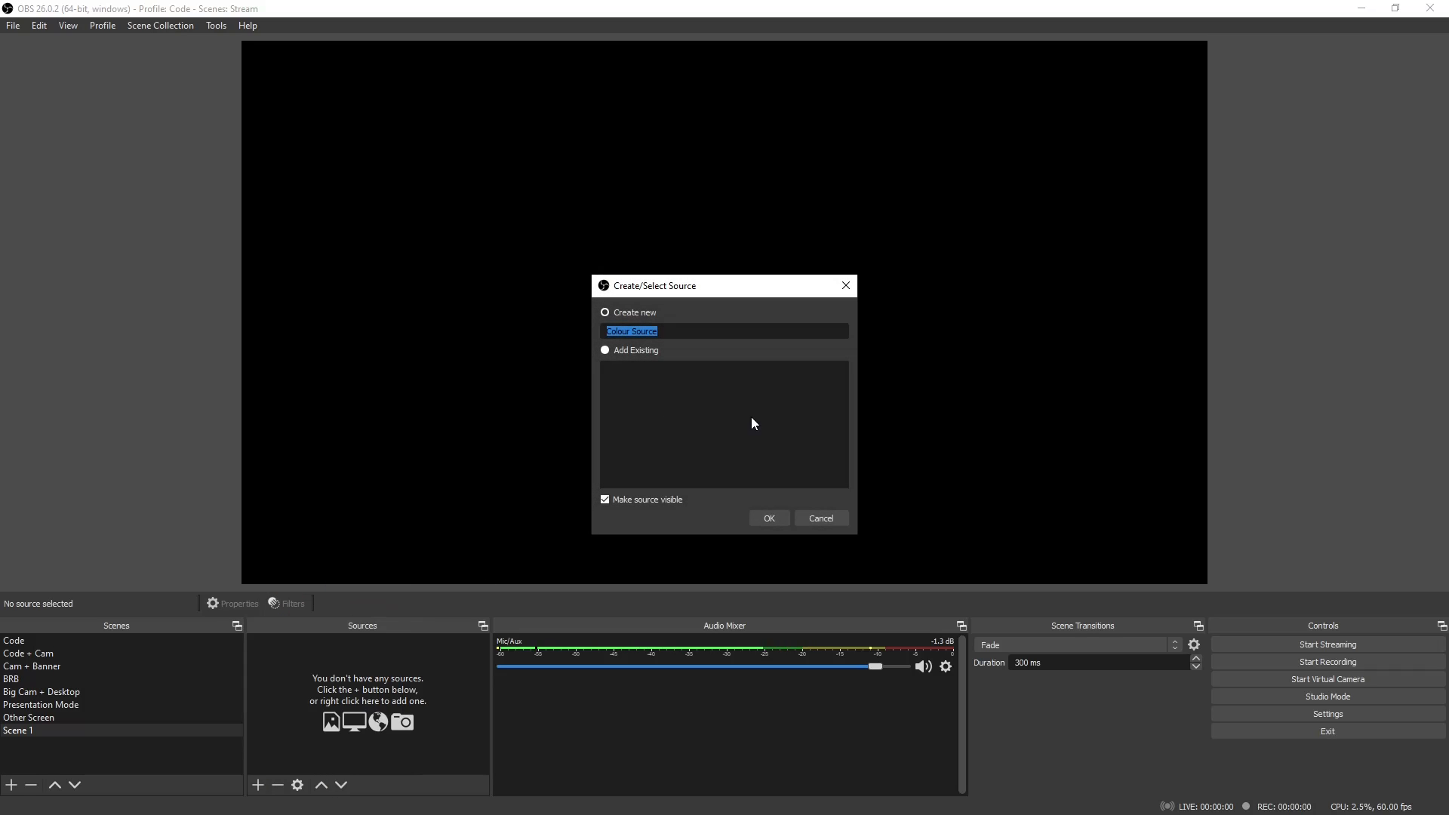
key("Escape")
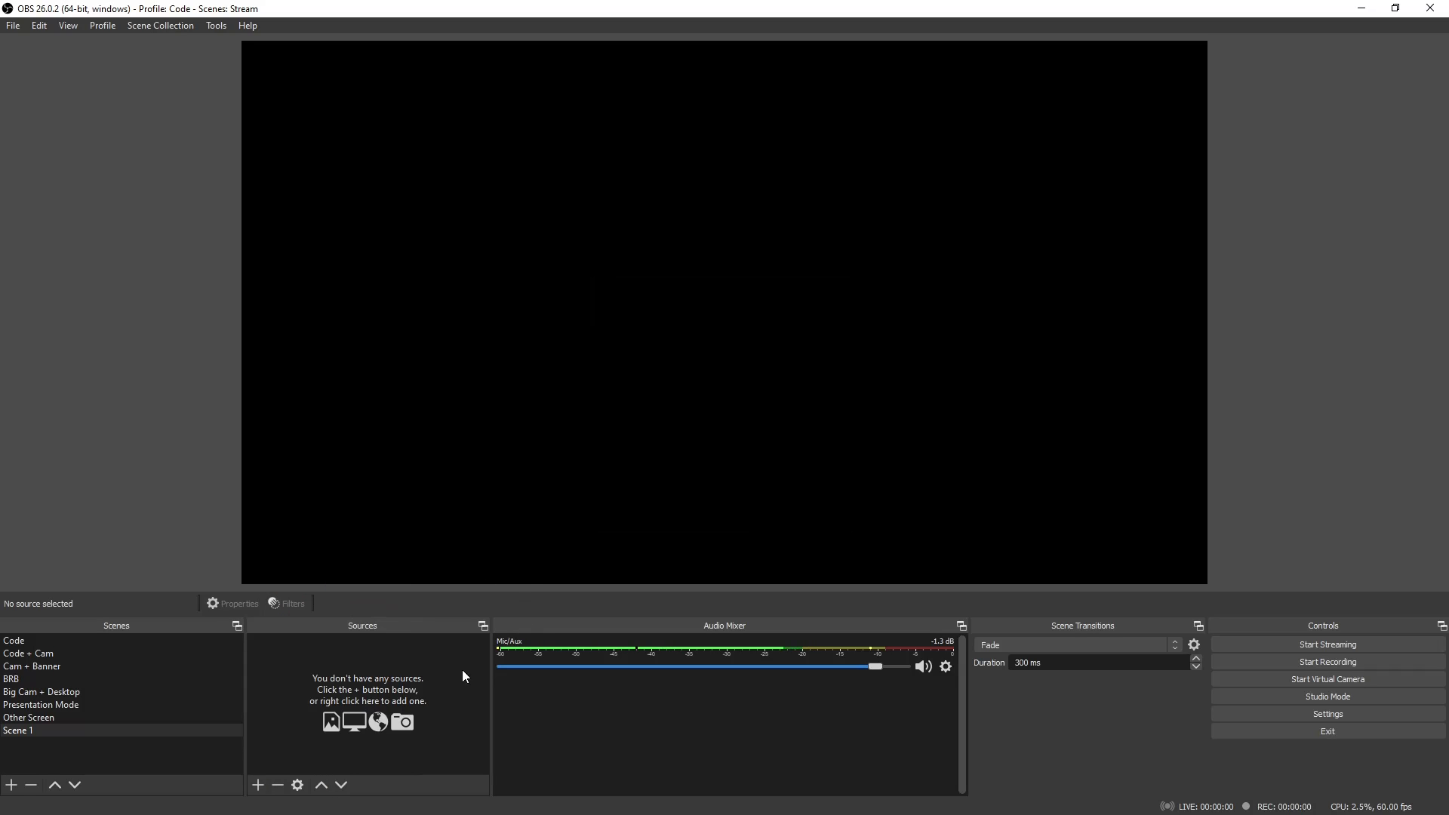
Add a new display capture source named "Display Capture New" to Scene 1
left_click(259, 785)
left_click(335, 585)
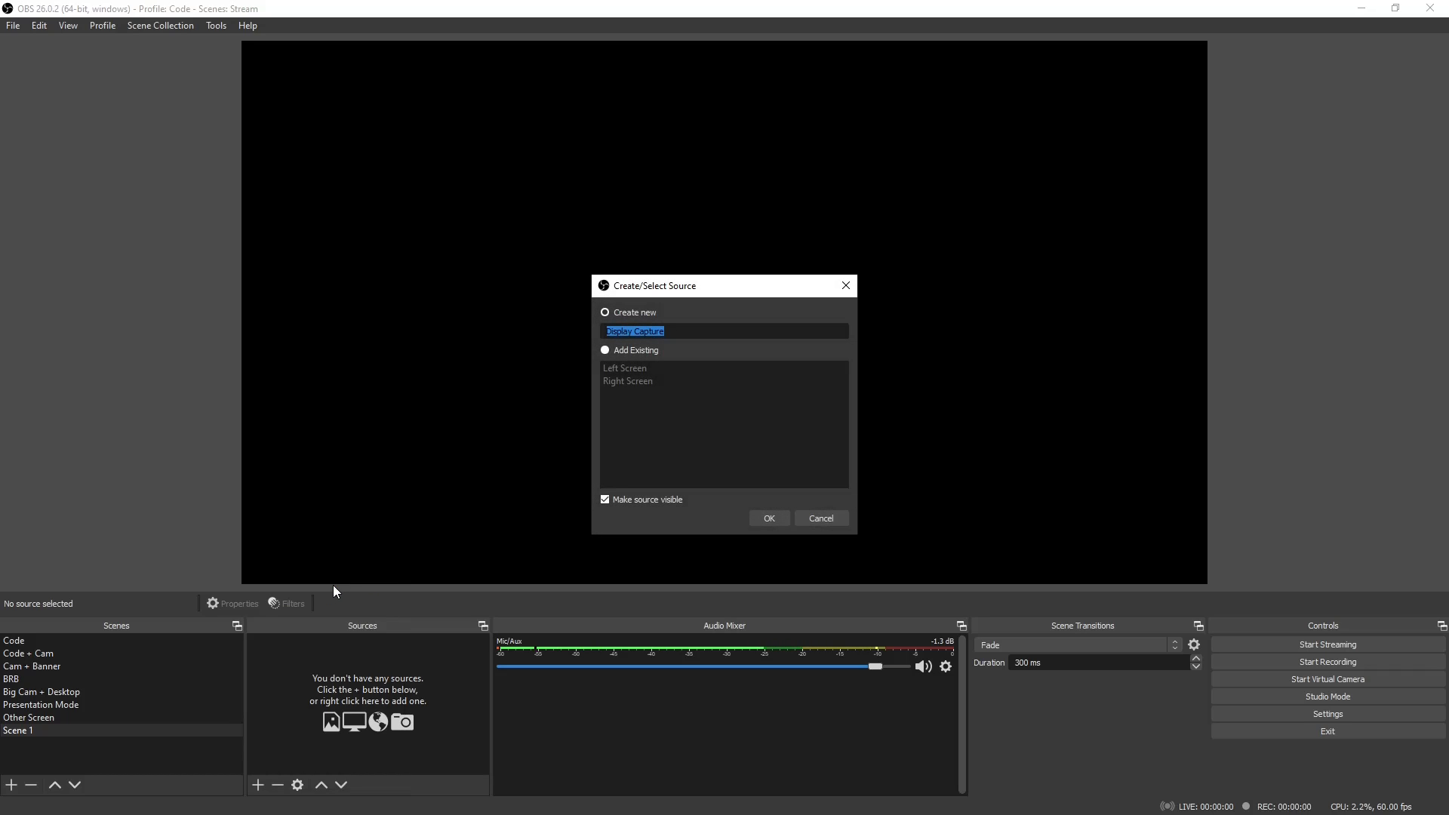
left_click(695, 336)
type("New")
left_click(770, 516)
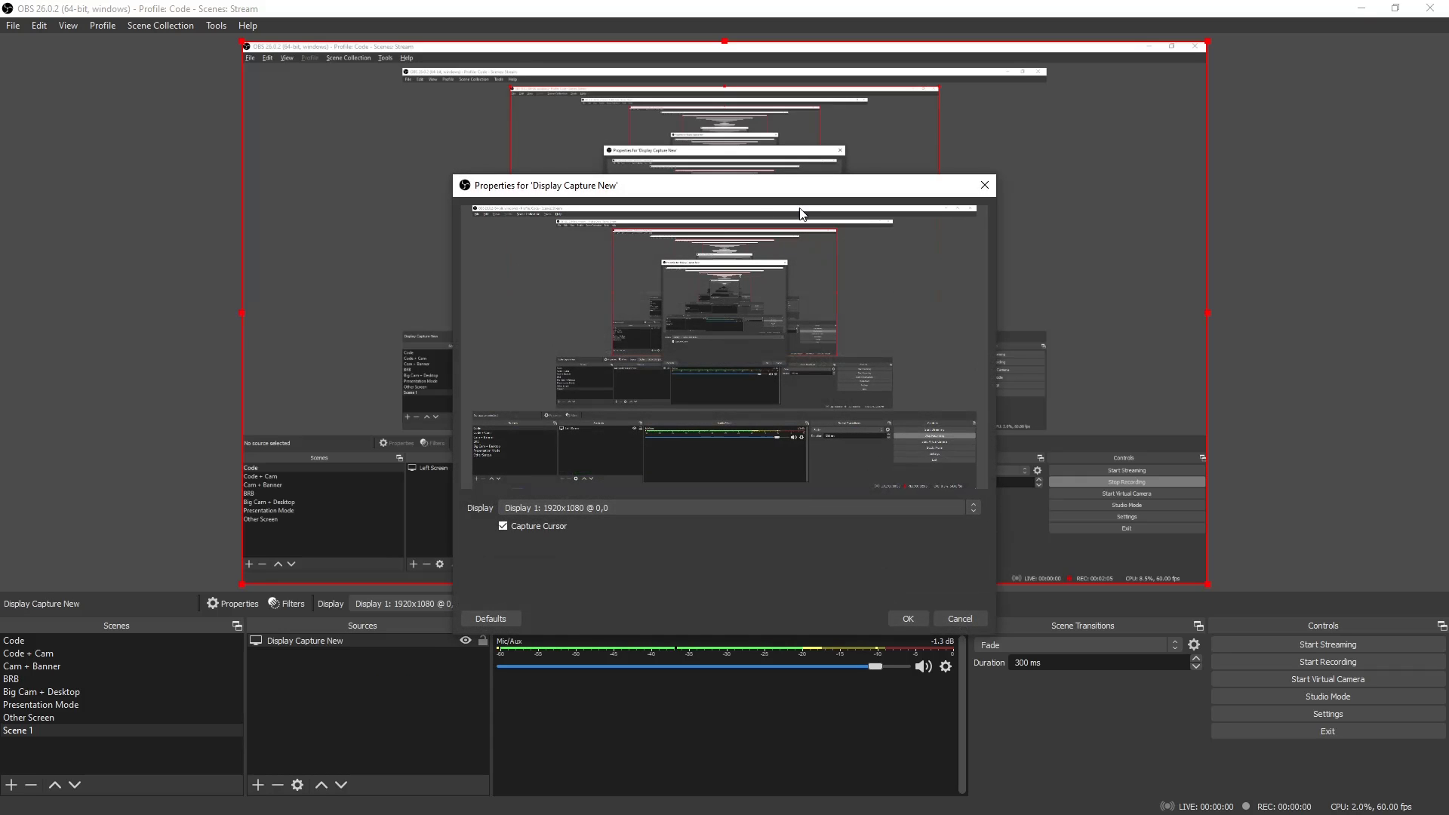
Set the display capture to Display 1: 1920x1080 @ 0,0 with Capture Cursor enabled, and accept the properties
left_click(623, 510)
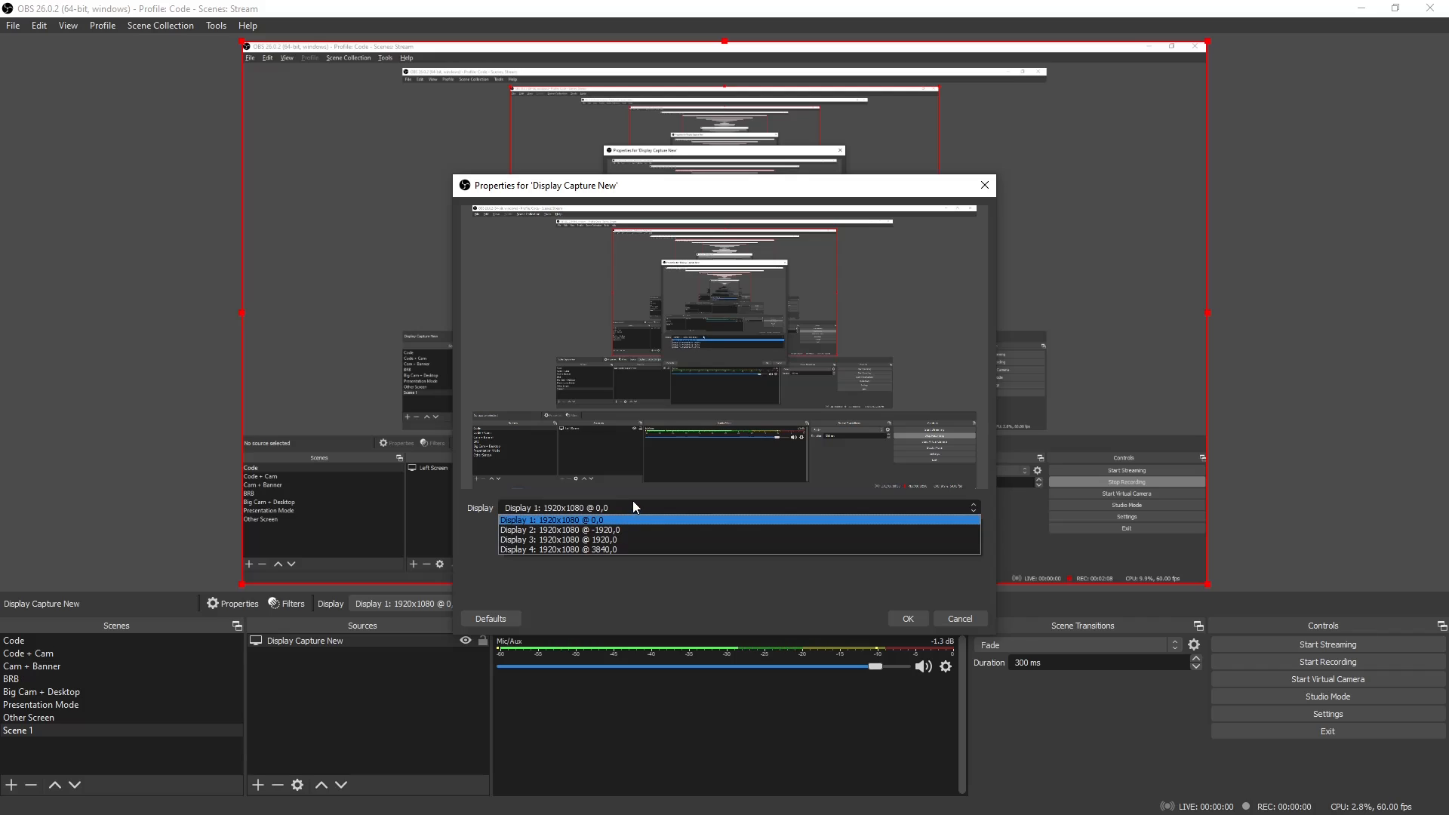
left_click(600, 530)
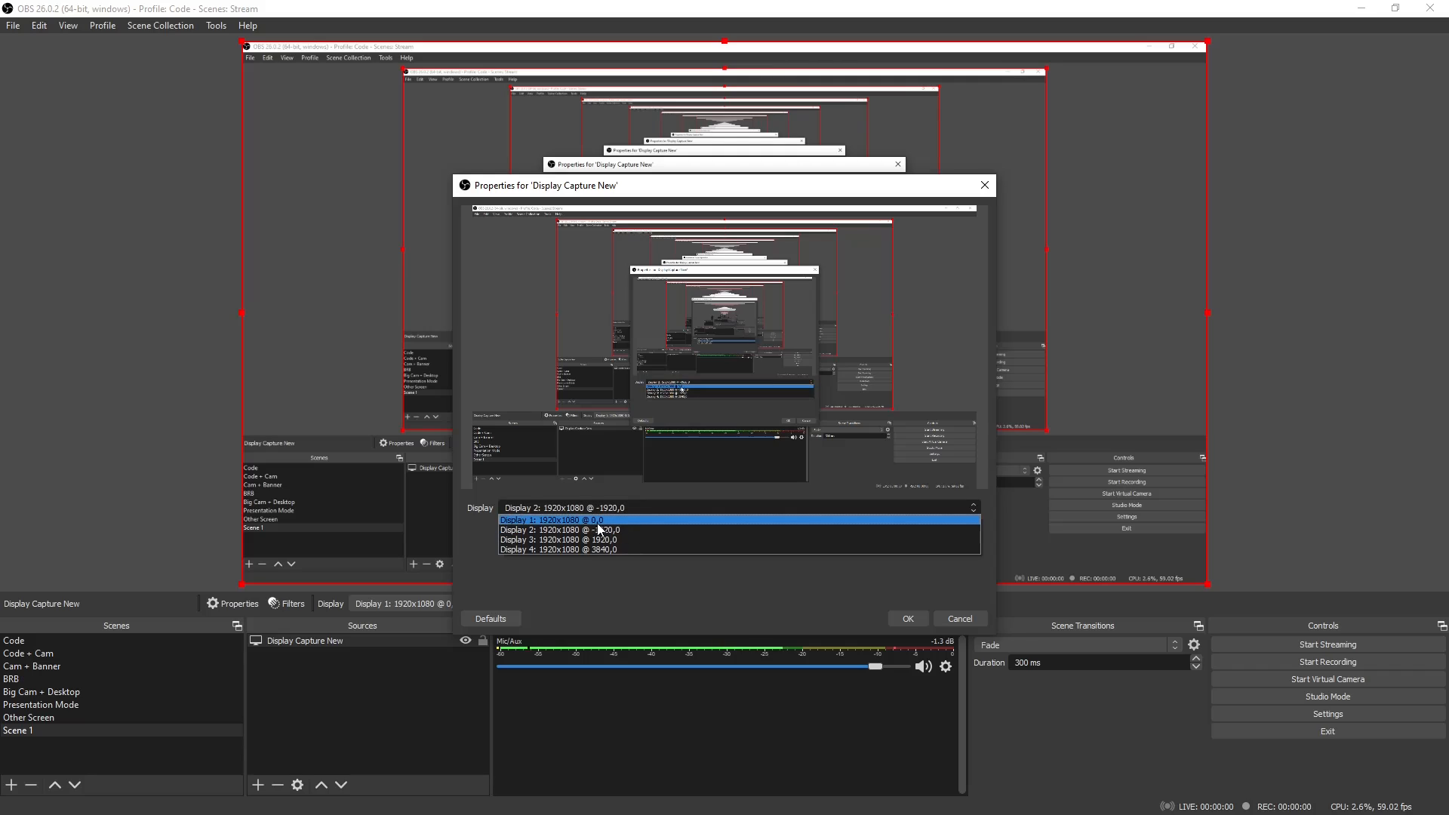
left_click(598, 522)
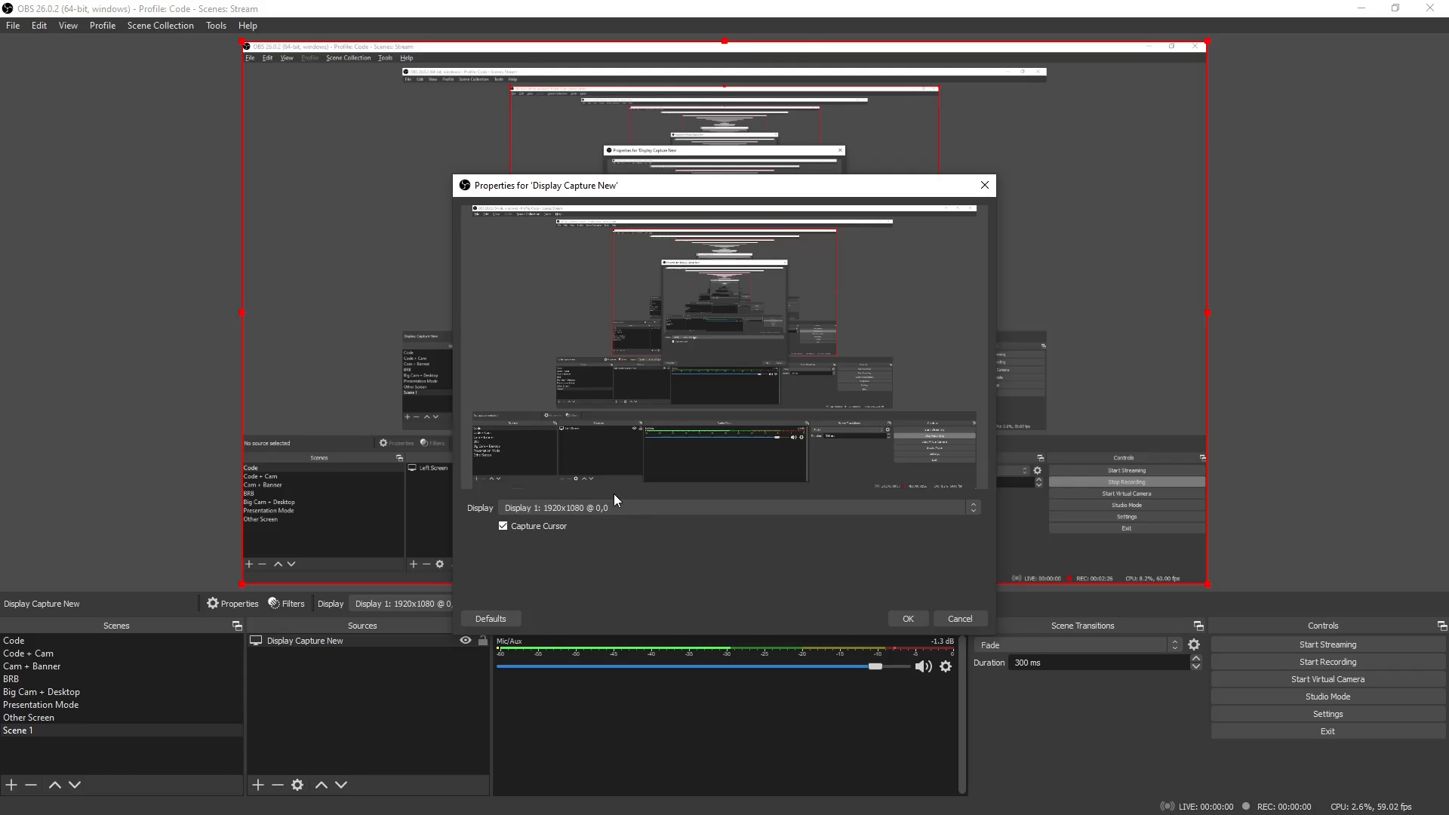
left_click(541, 529)
left_click(521, 528)
left_click(908, 618)
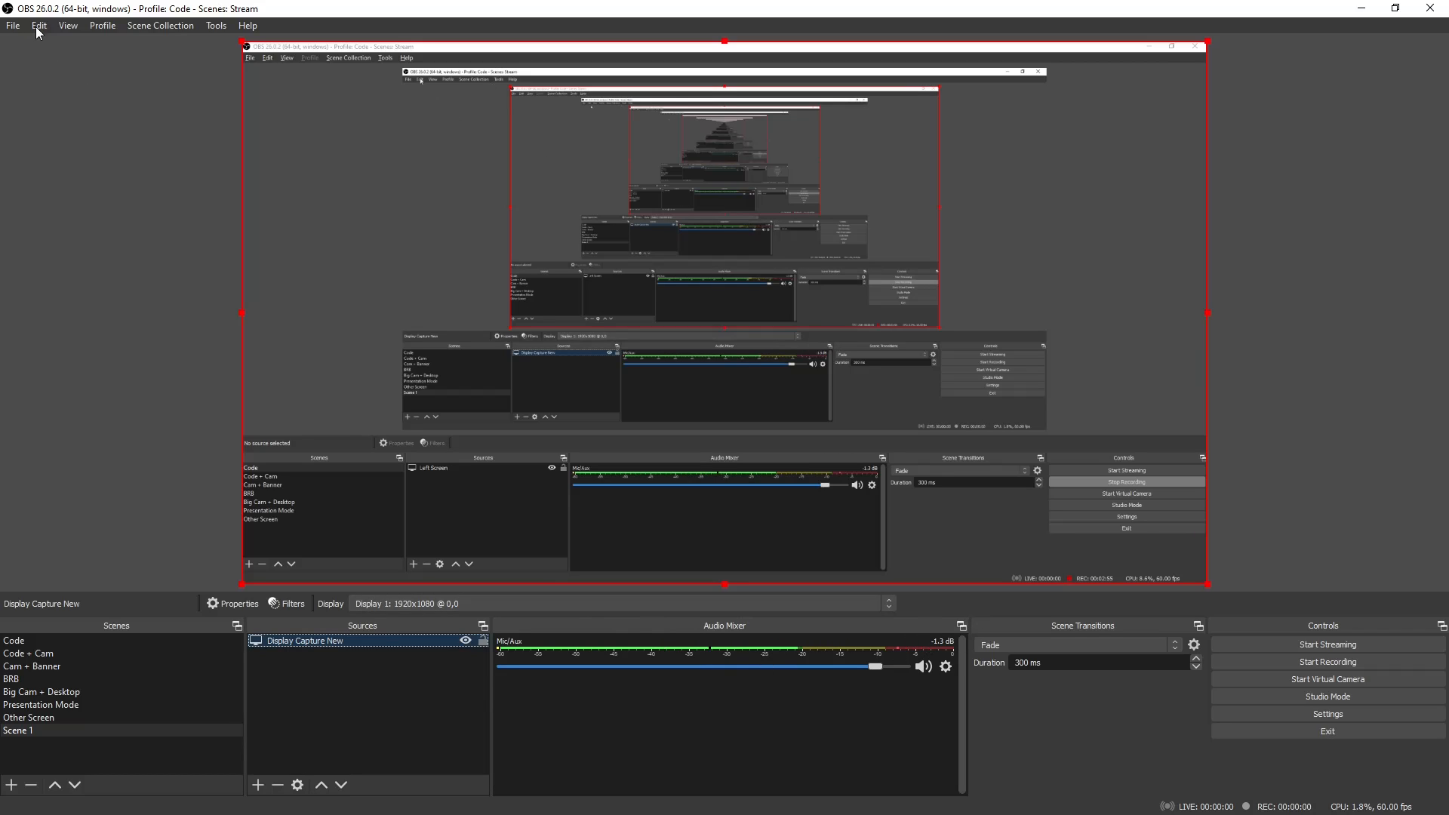
Review the global audio devices in the audio settings, including the microphone selection, and close the settings
left_click(12, 25)
left_click(45, 83)
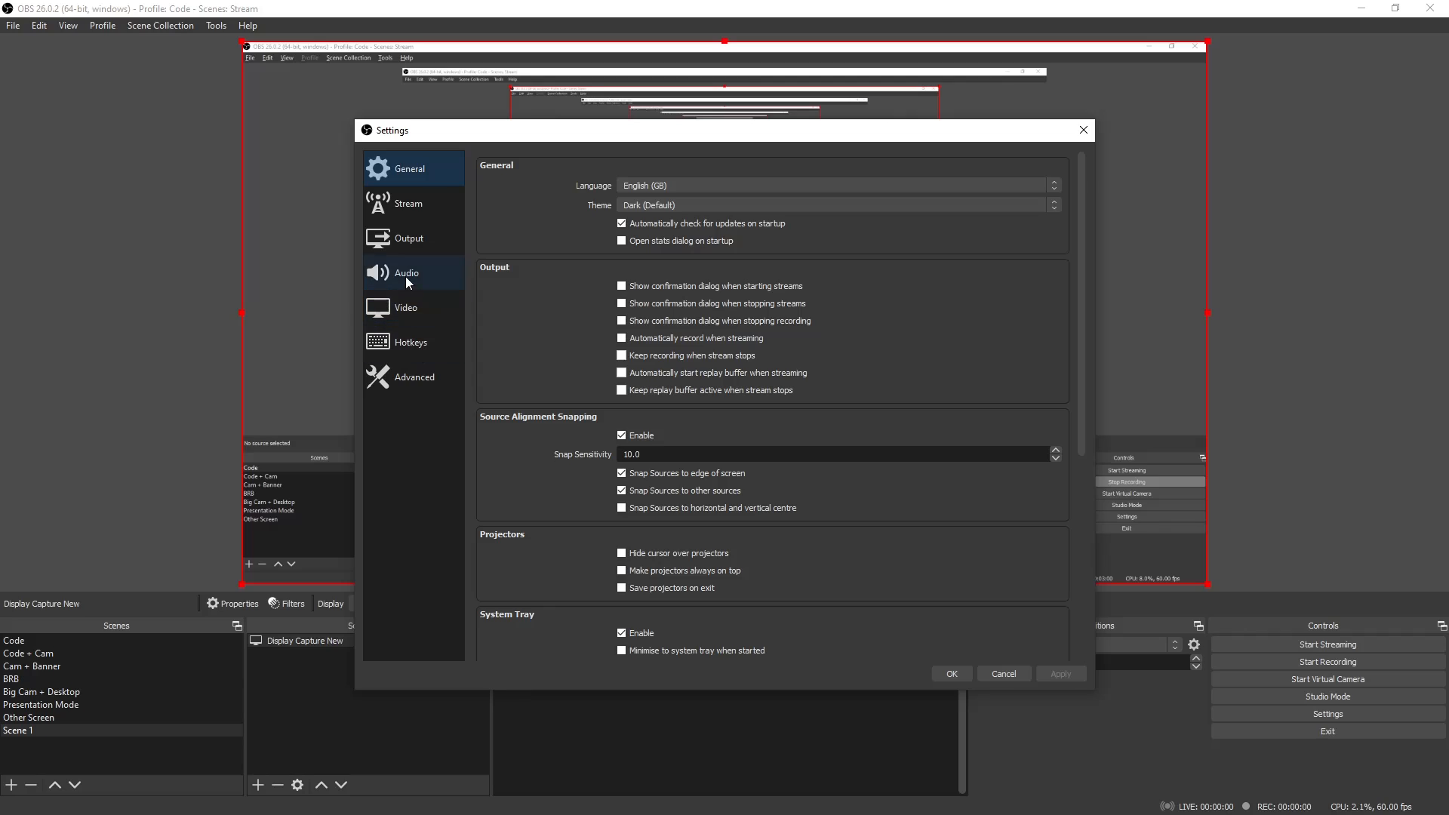
left_click(406, 274)
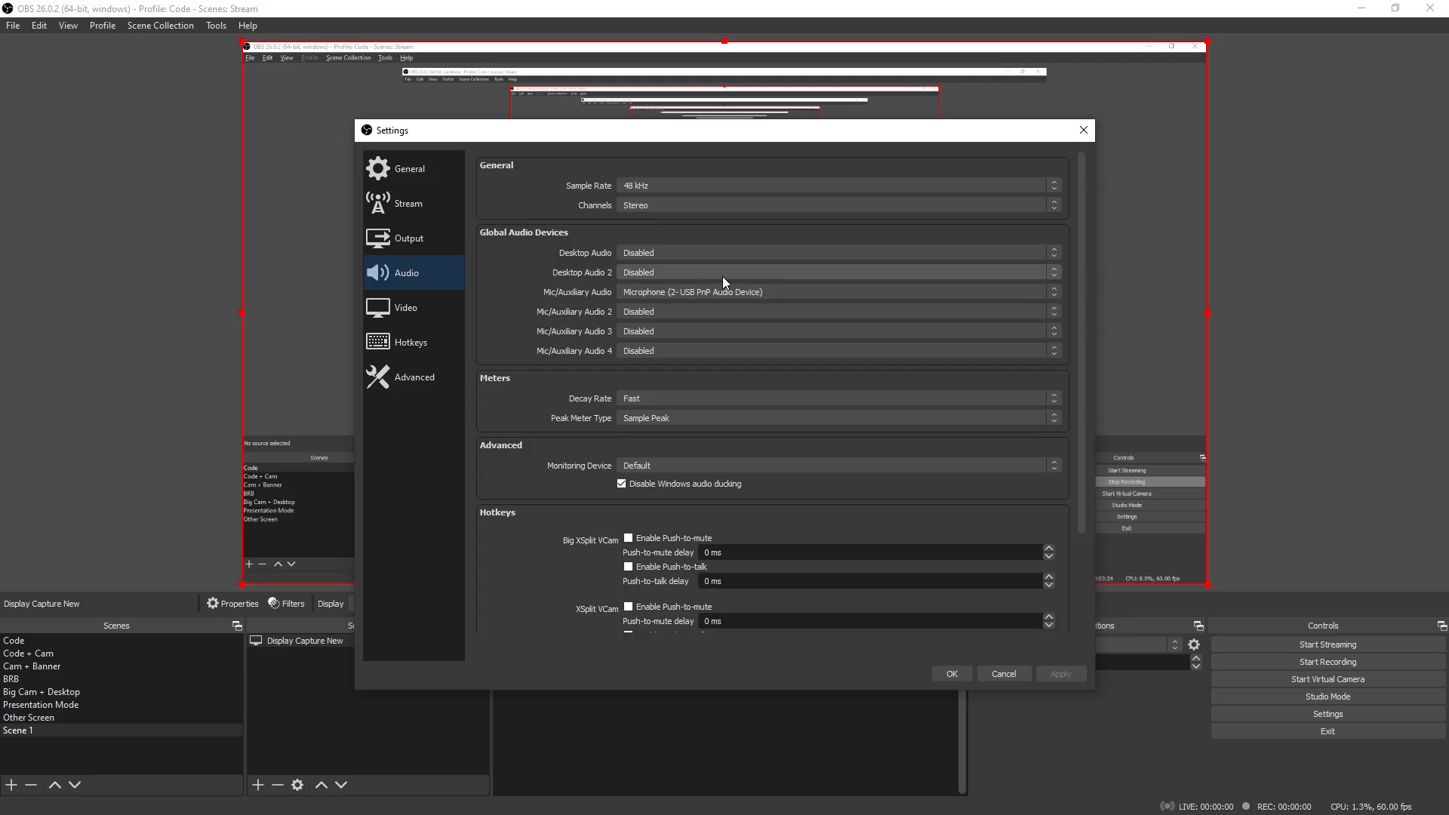
left_click(1084, 130)
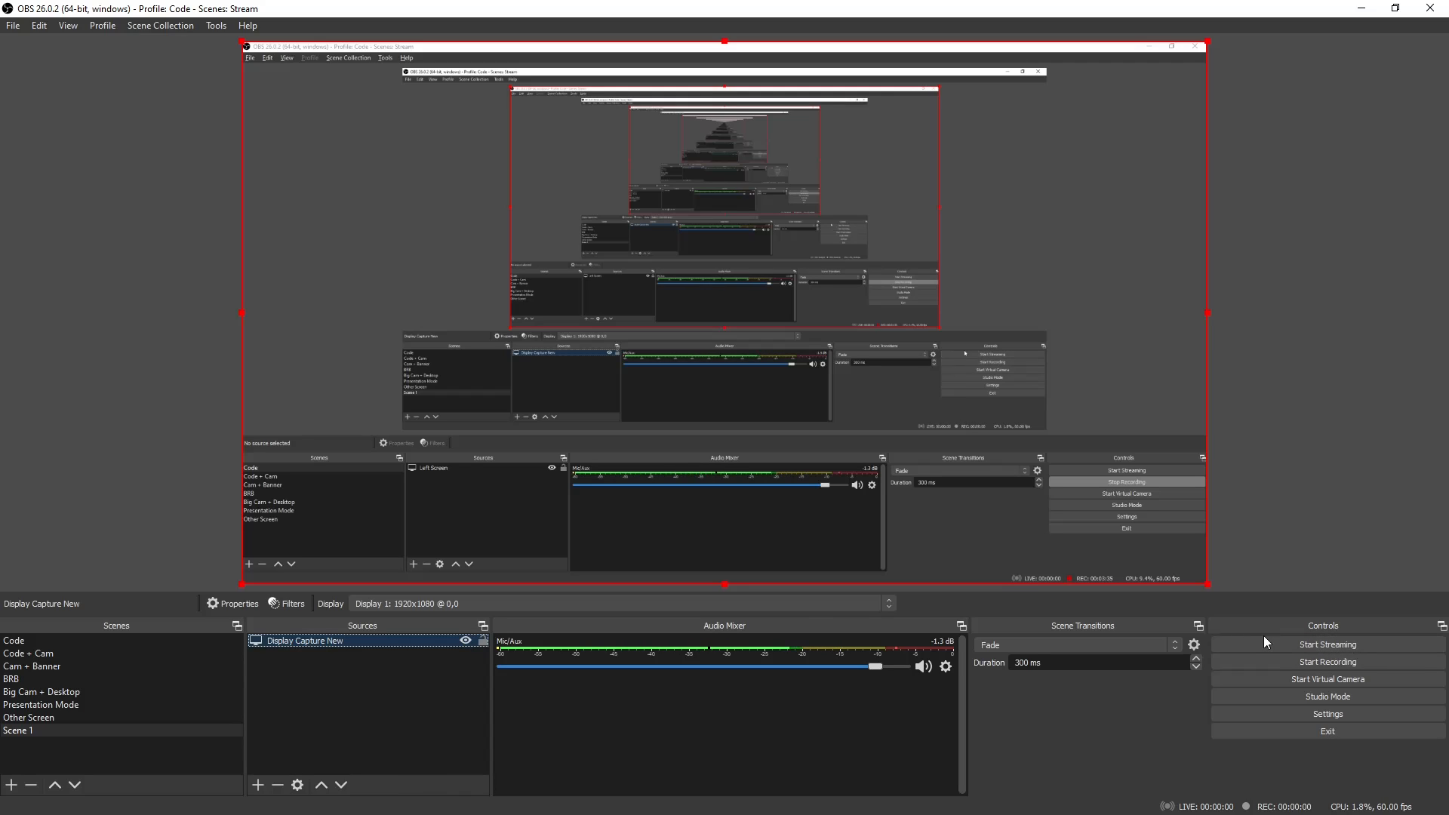
Check the recording path in the output settings and leave without changing anything
left_click(13, 27)
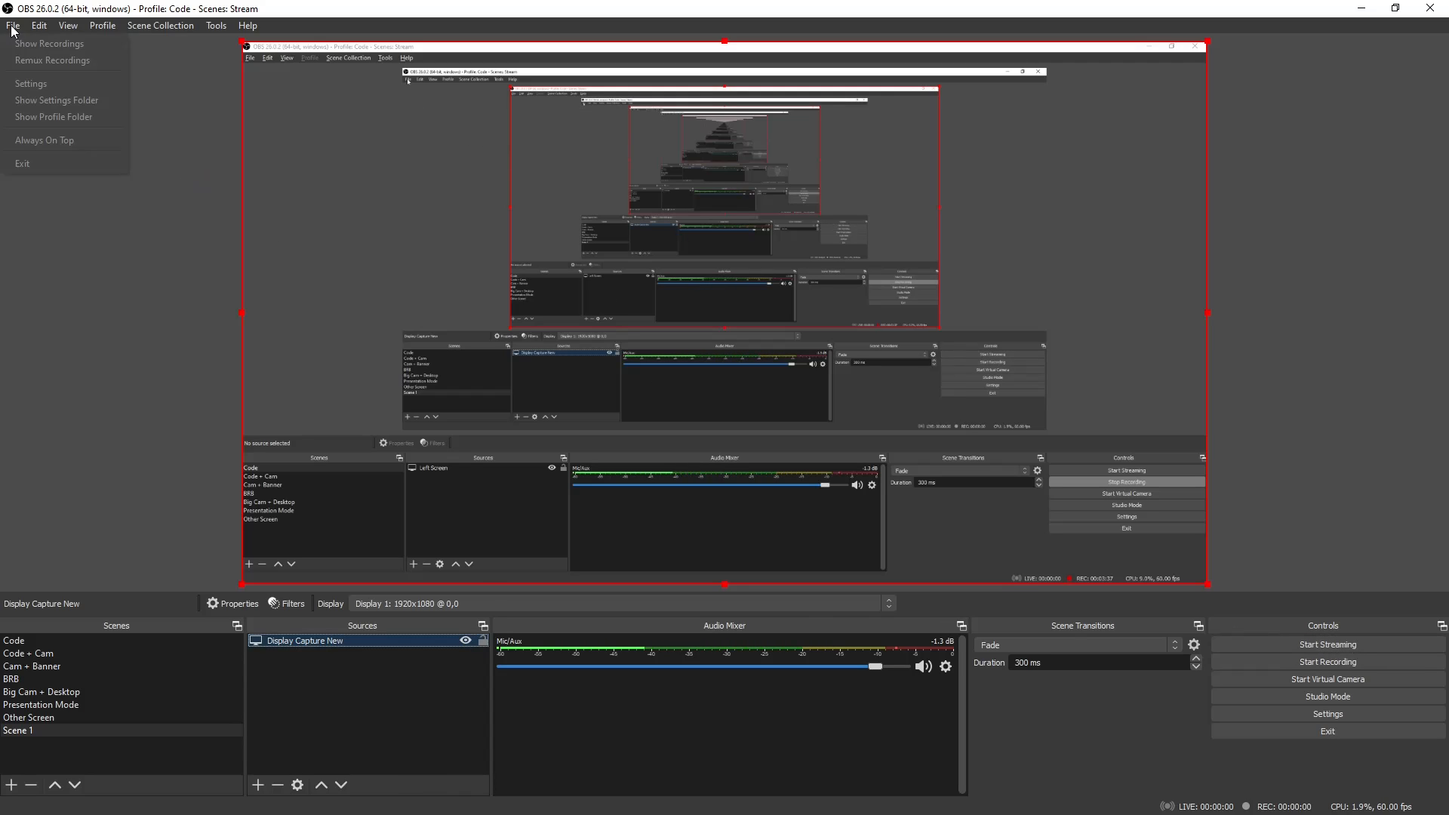
left_click(36, 84)
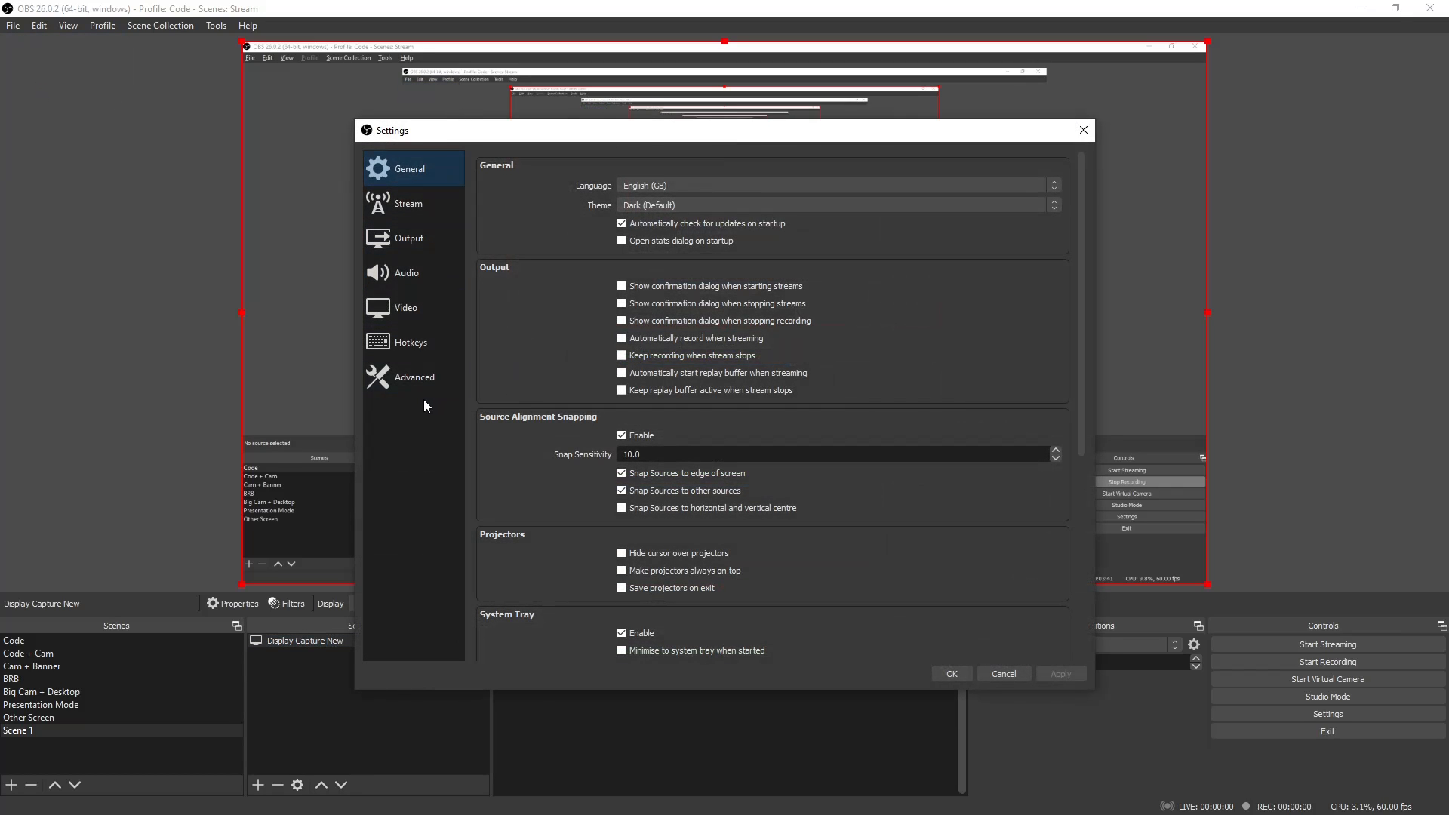
left_click(404, 239)
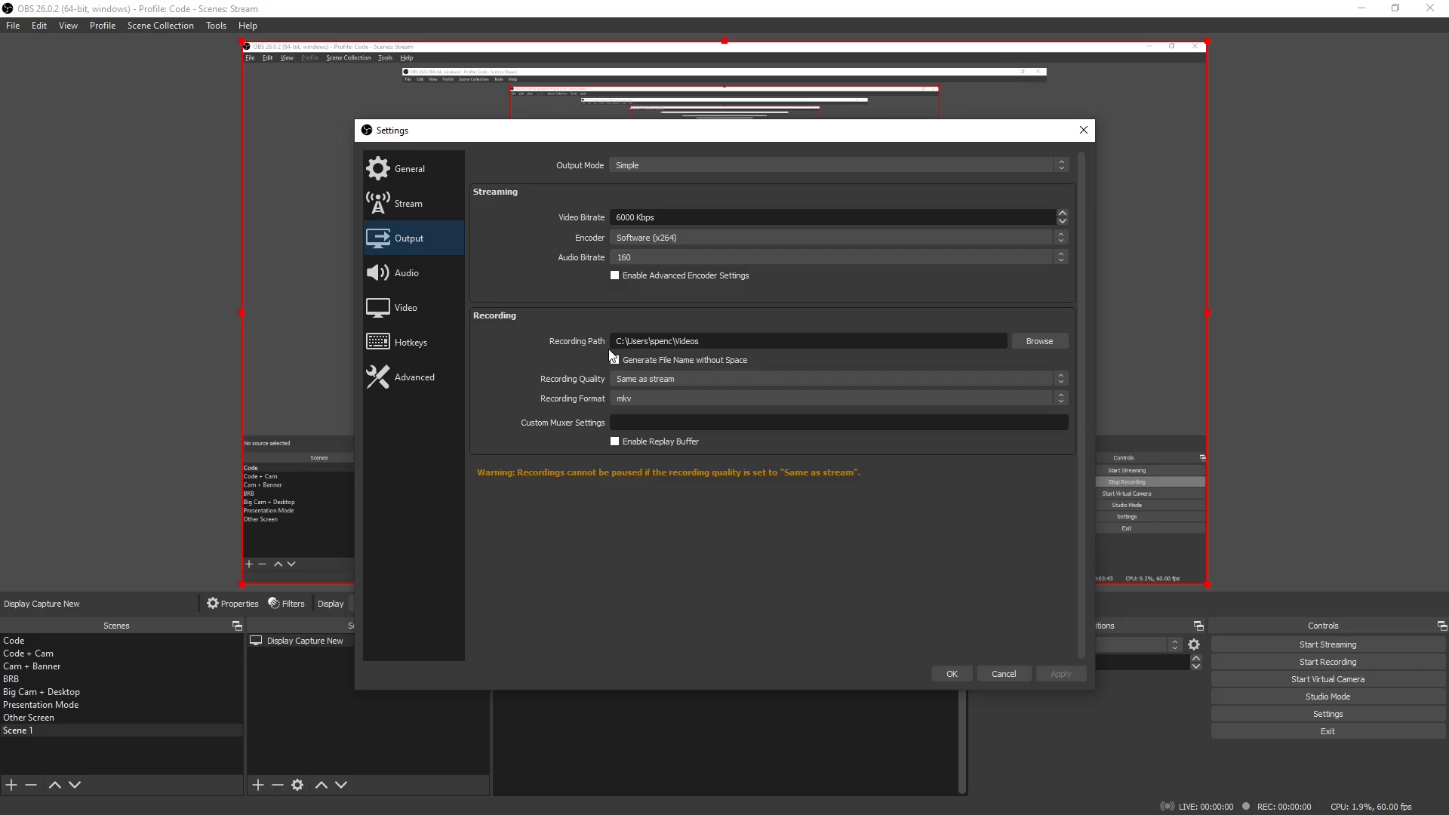
left_click(710, 341)
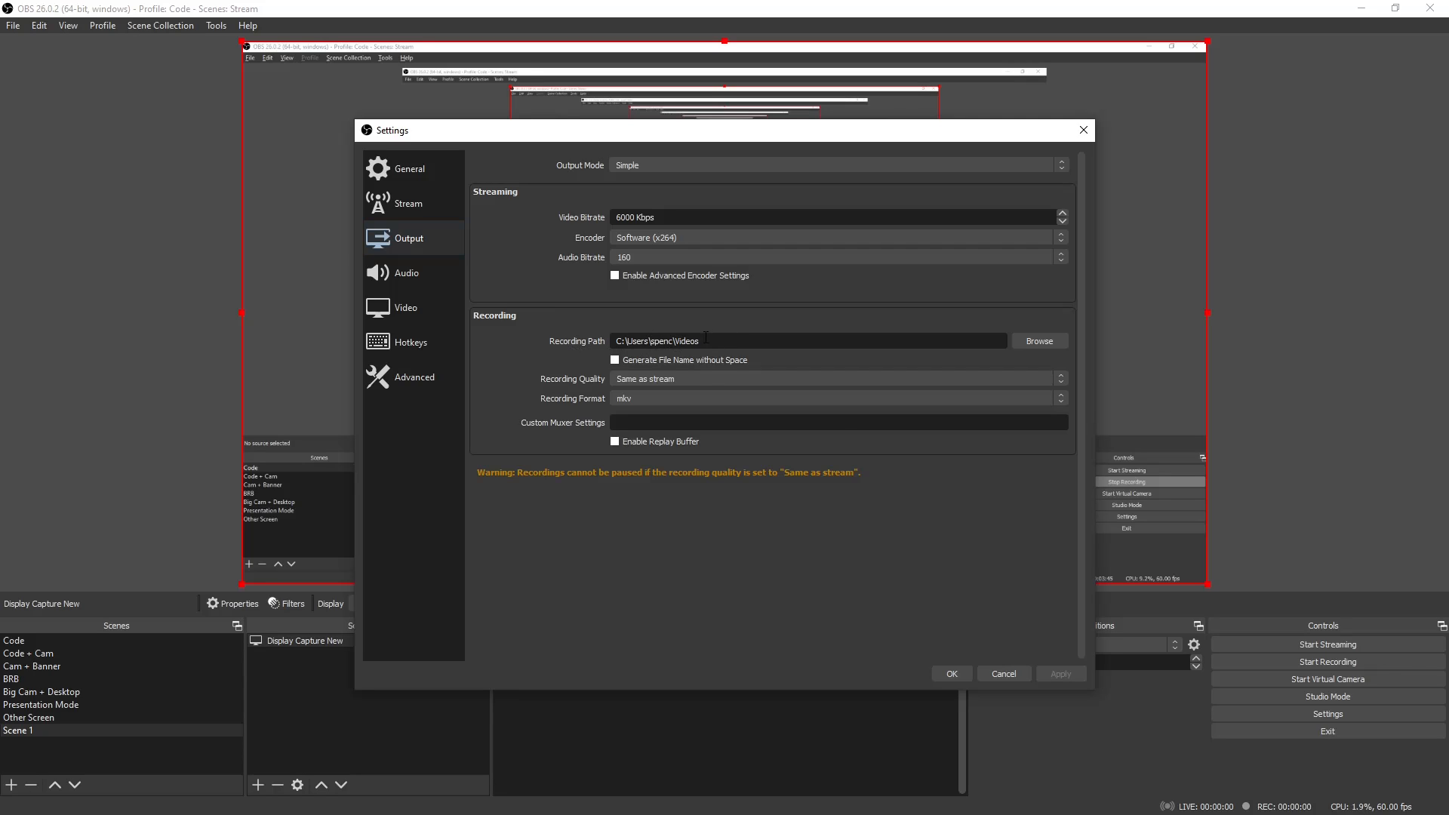
left_click(1003, 674)
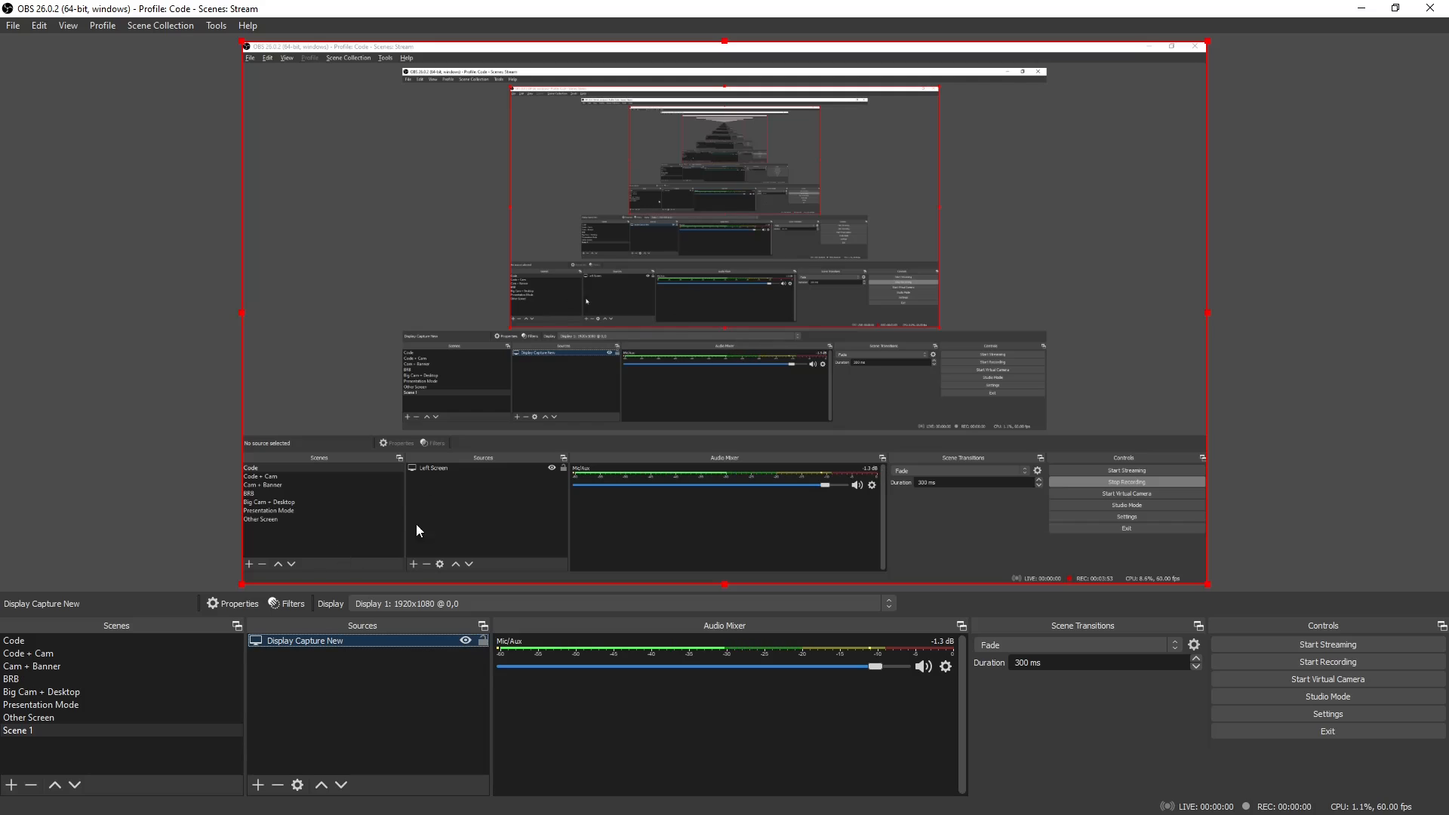
Add a video capture source named "Video Capture Device New" using XSplit VCam, with "Deactivate when not showing" enabled
left_click(258, 785)
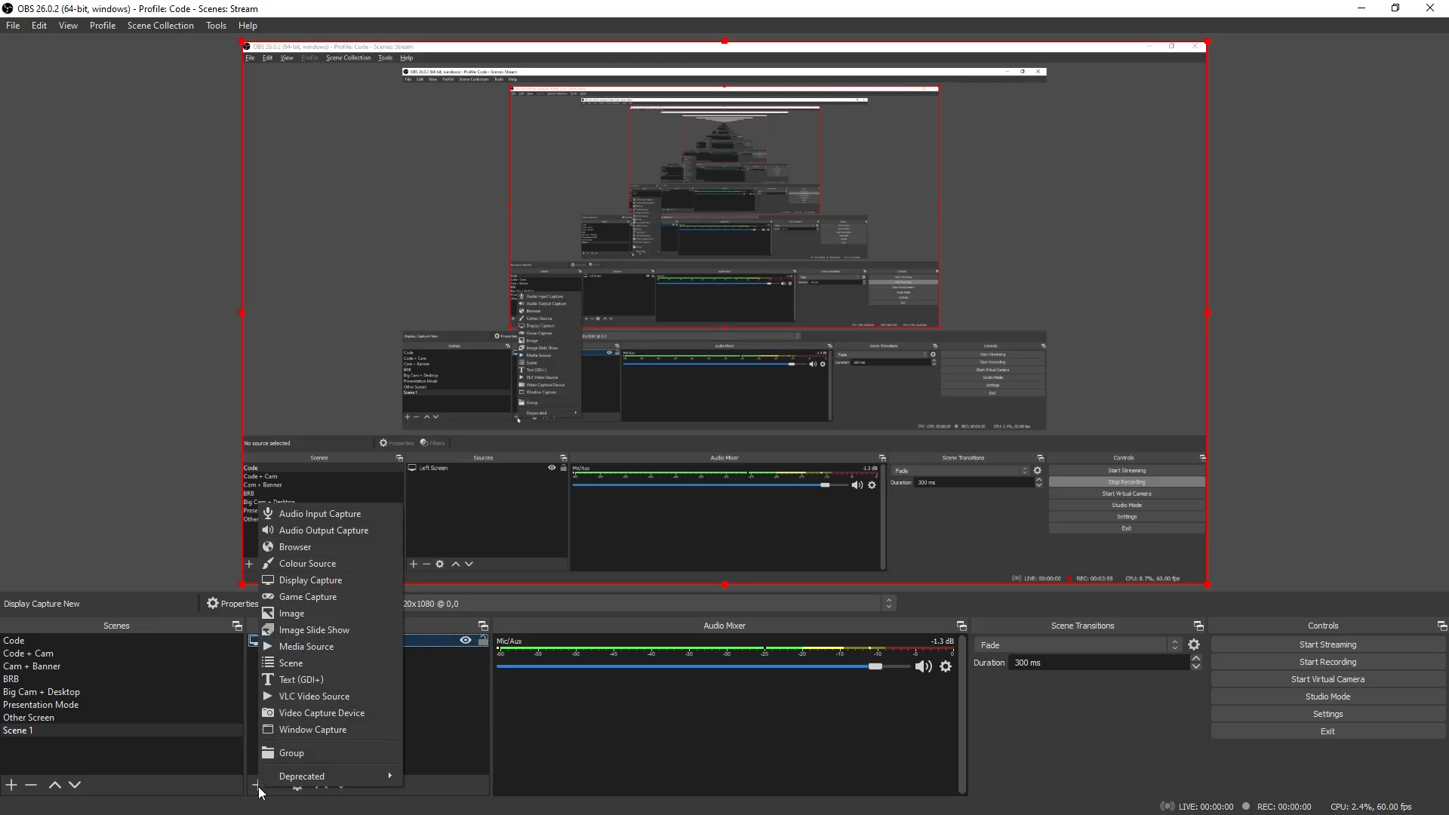
left_click(368, 709)
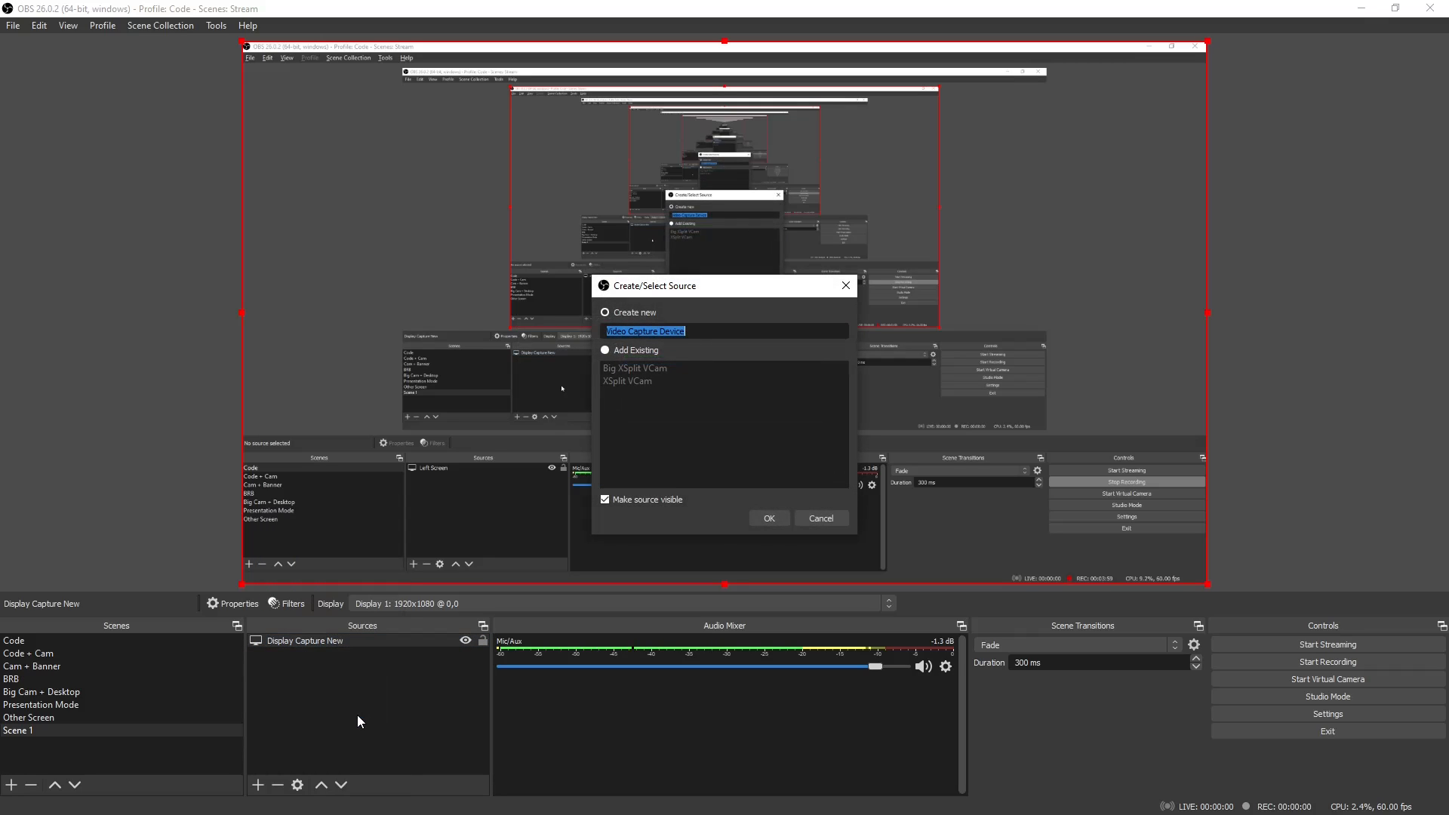
left_click(707, 339)
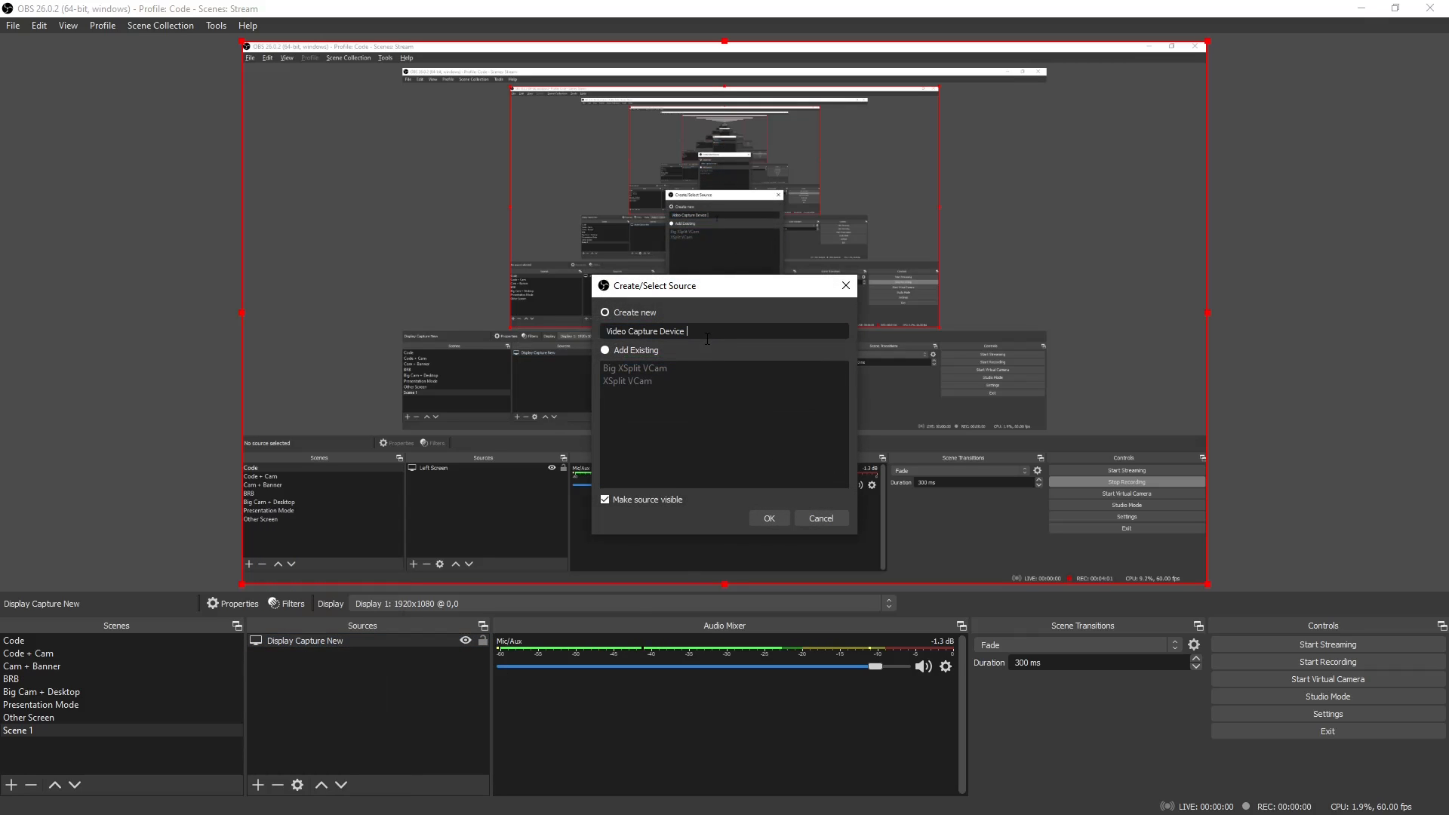
type("New")
left_click(767, 513)
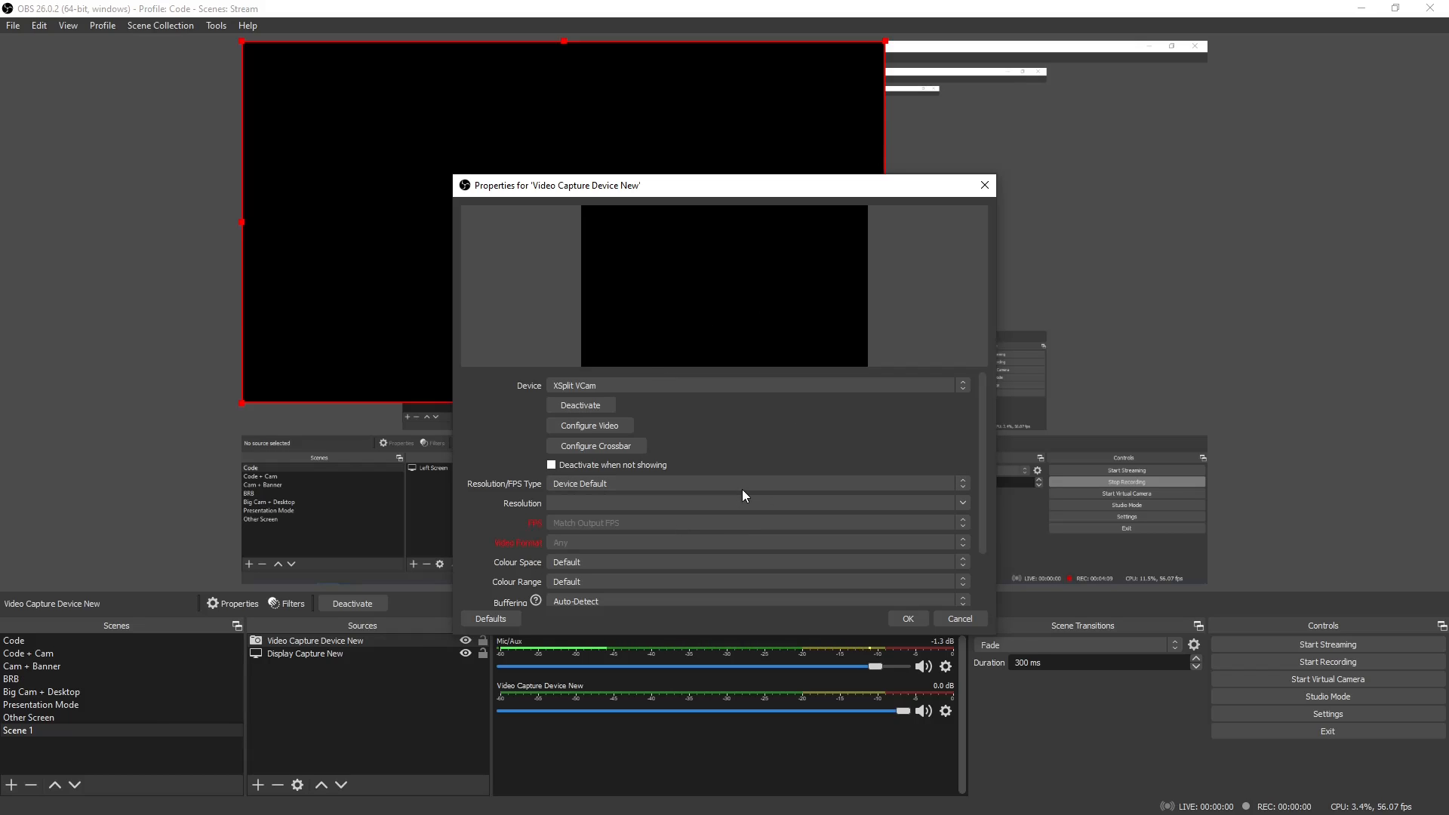
left_click(597, 463)
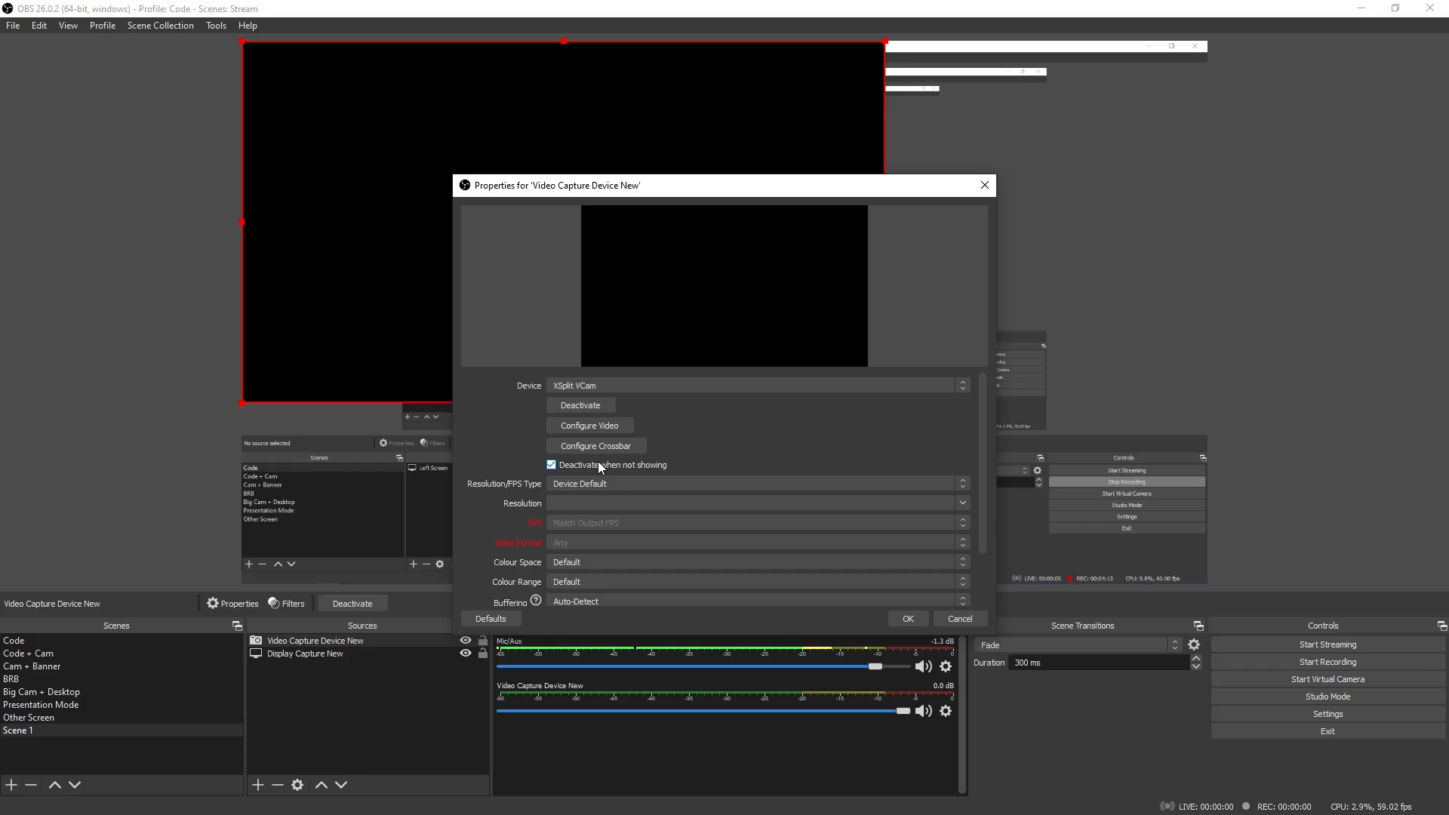
left_click(909, 621)
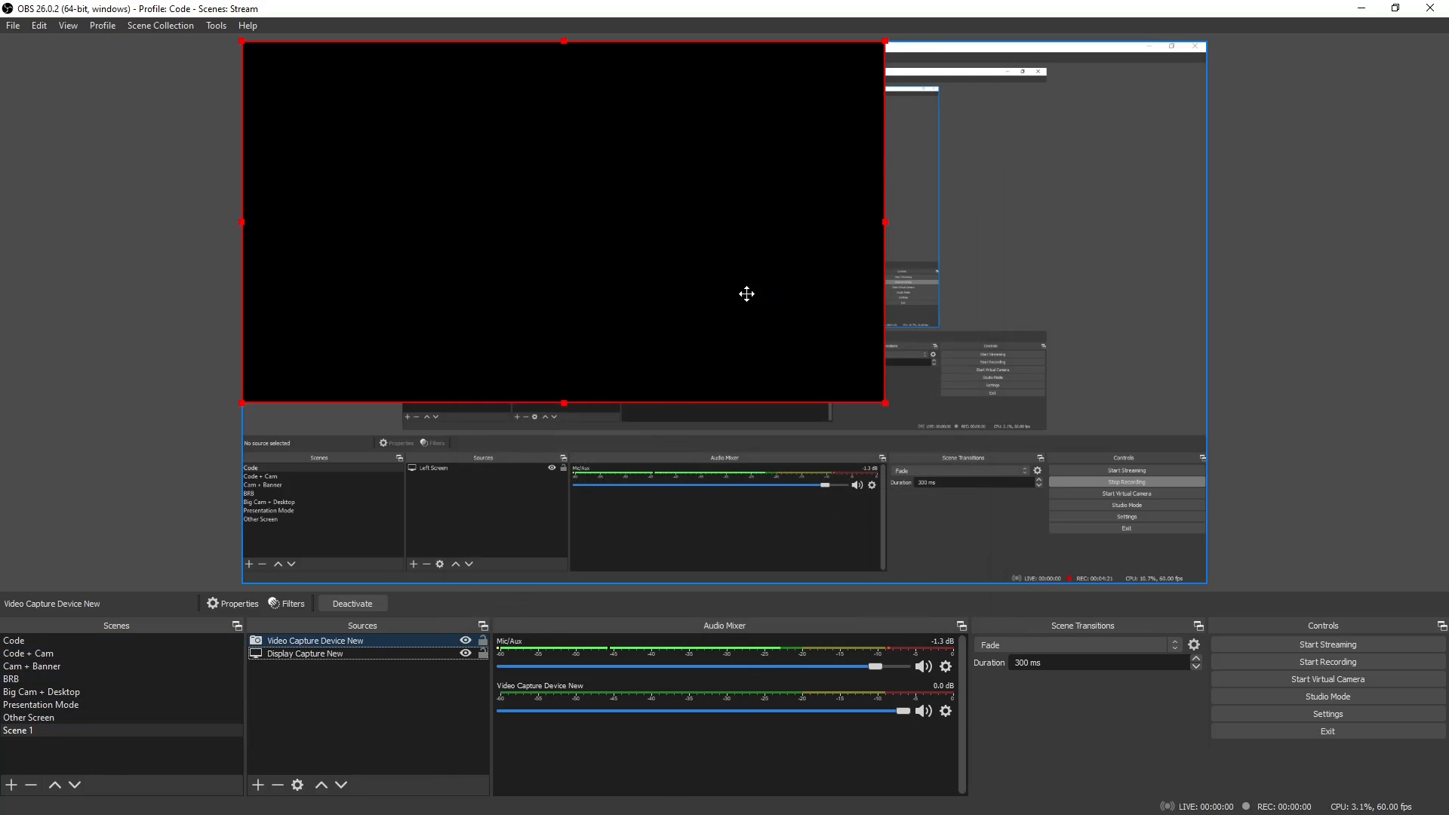
Shrink the webcam source to about half its size and place it over the lower-right area of the display capture
left_click_drag(748, 295, 967, 385)
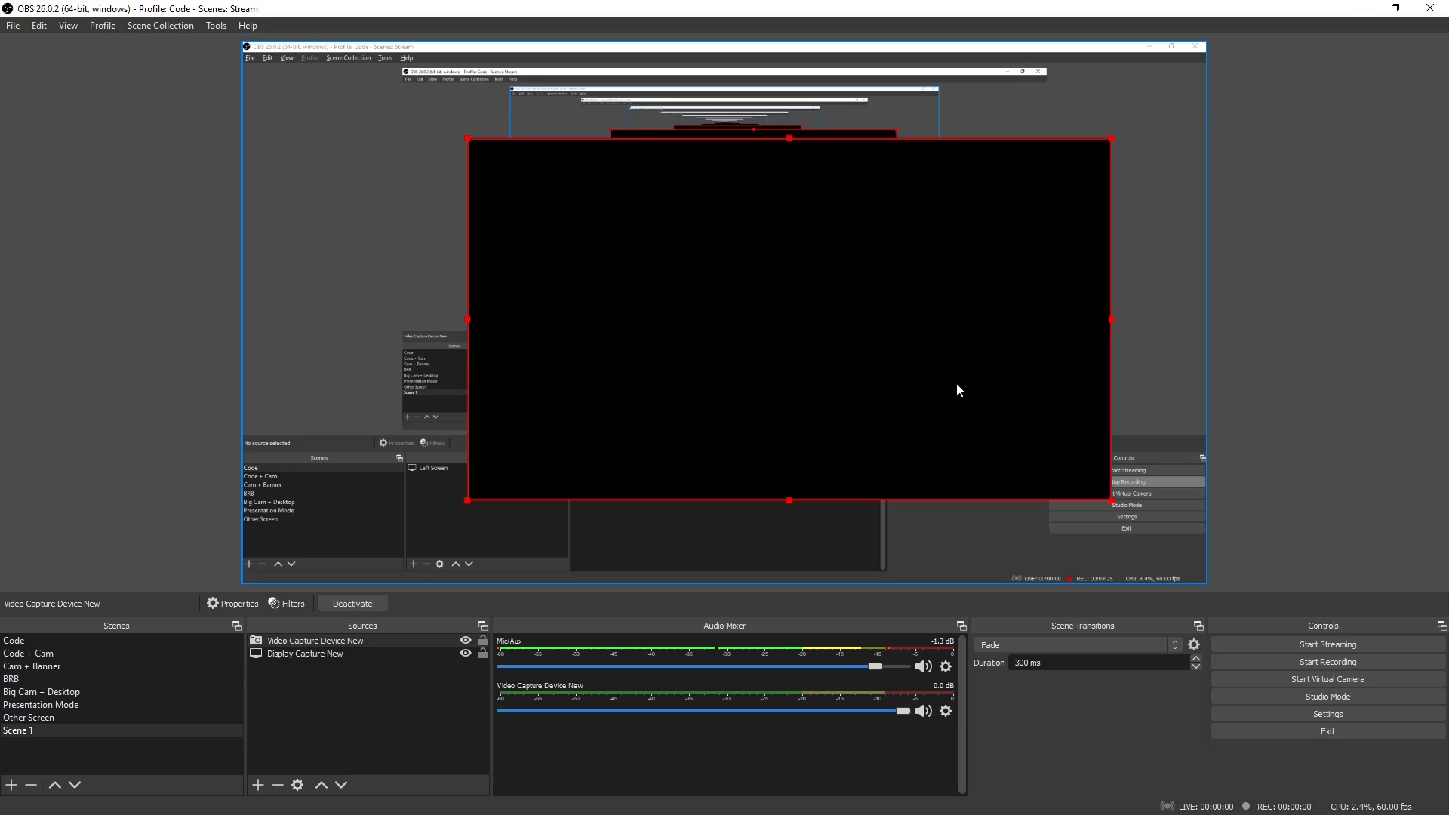
left_click_drag(1111, 498, 768, 320)
left_click_drag(680, 234, 1043, 413)
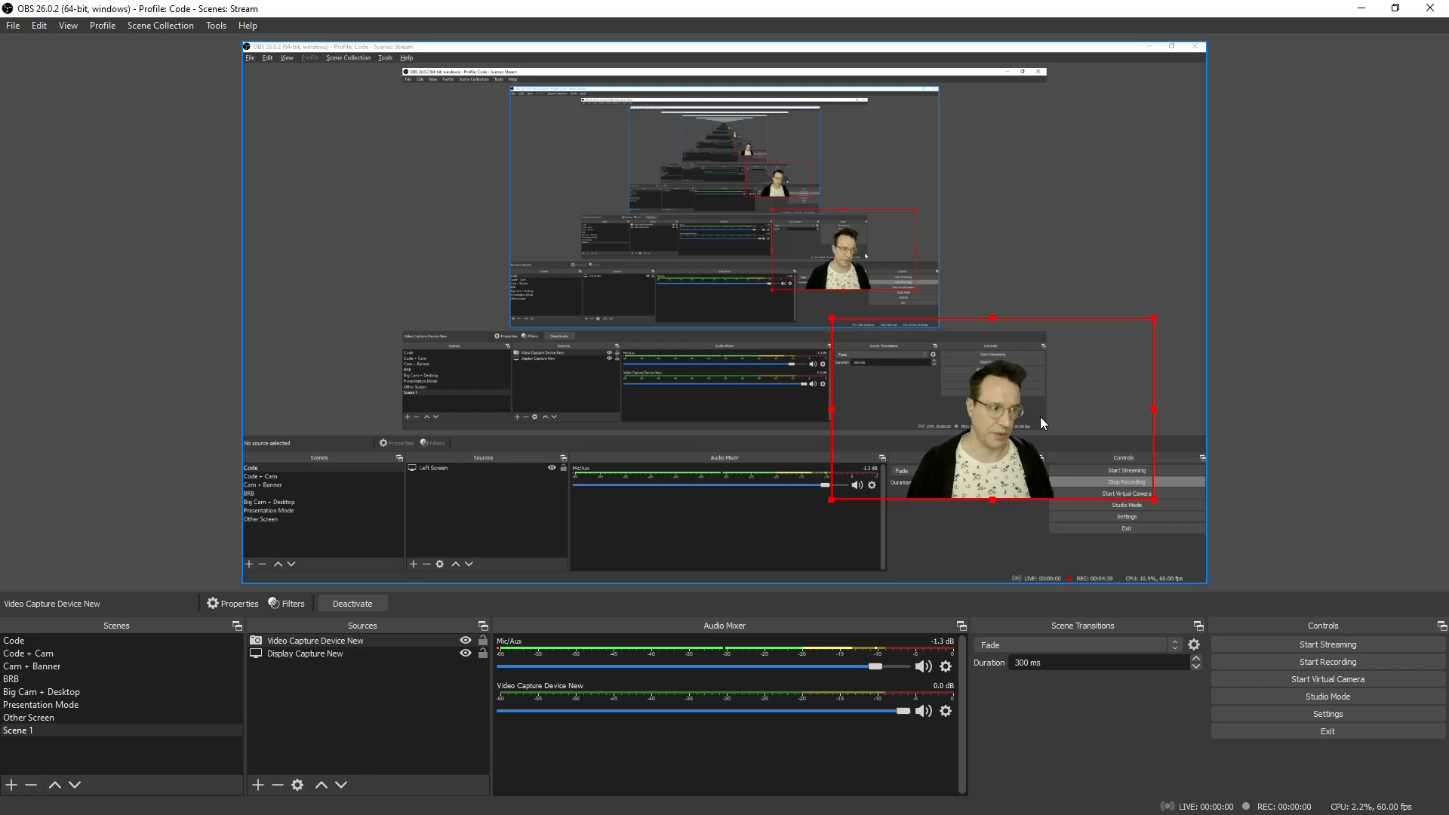
left_click_drag(1024, 412, 970, 355)
left_click(366, 135)
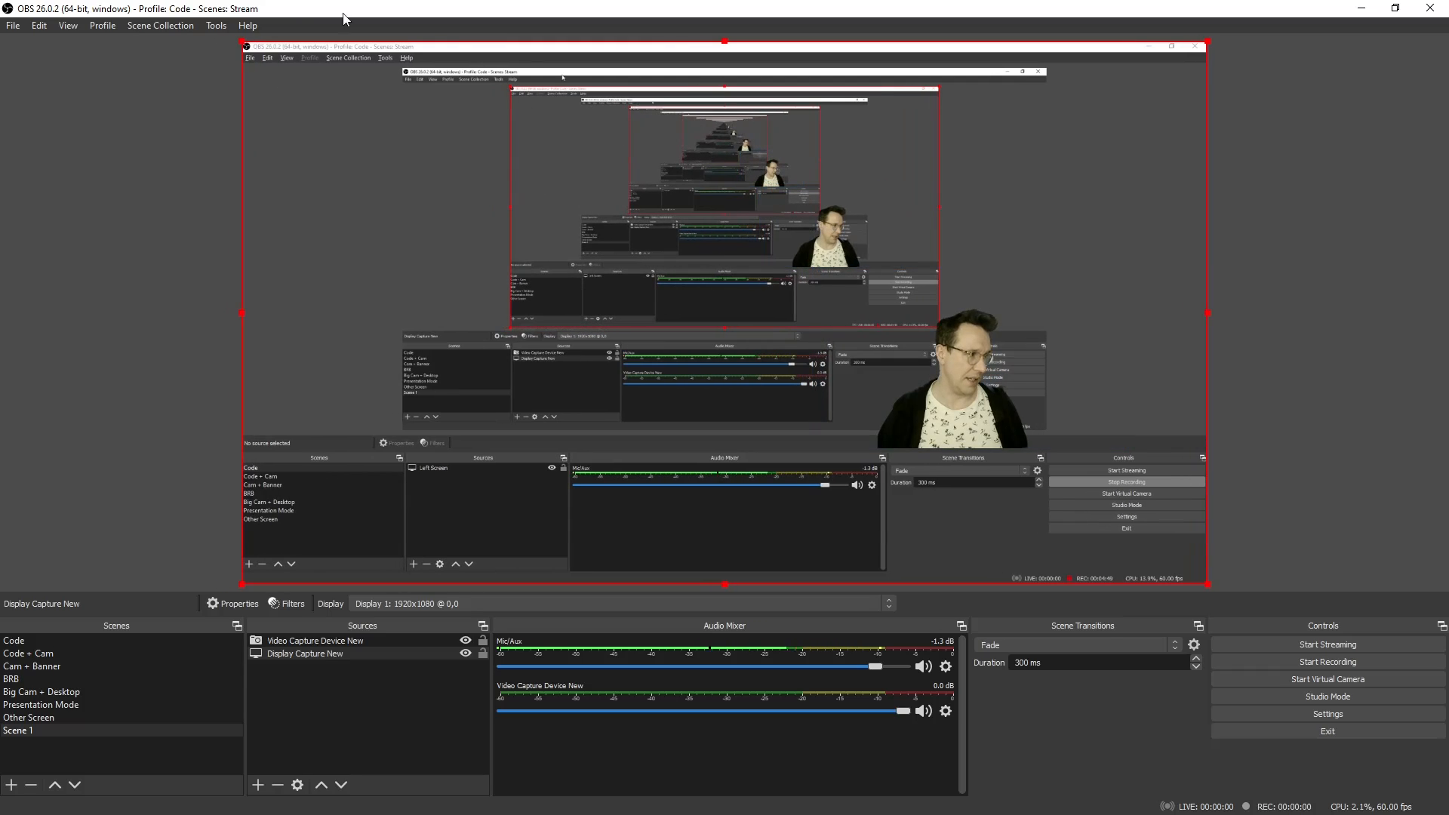
Review the output settings and the video settings for canvas resolution and frame rate, and leave without changing anything
left_click(12, 25)
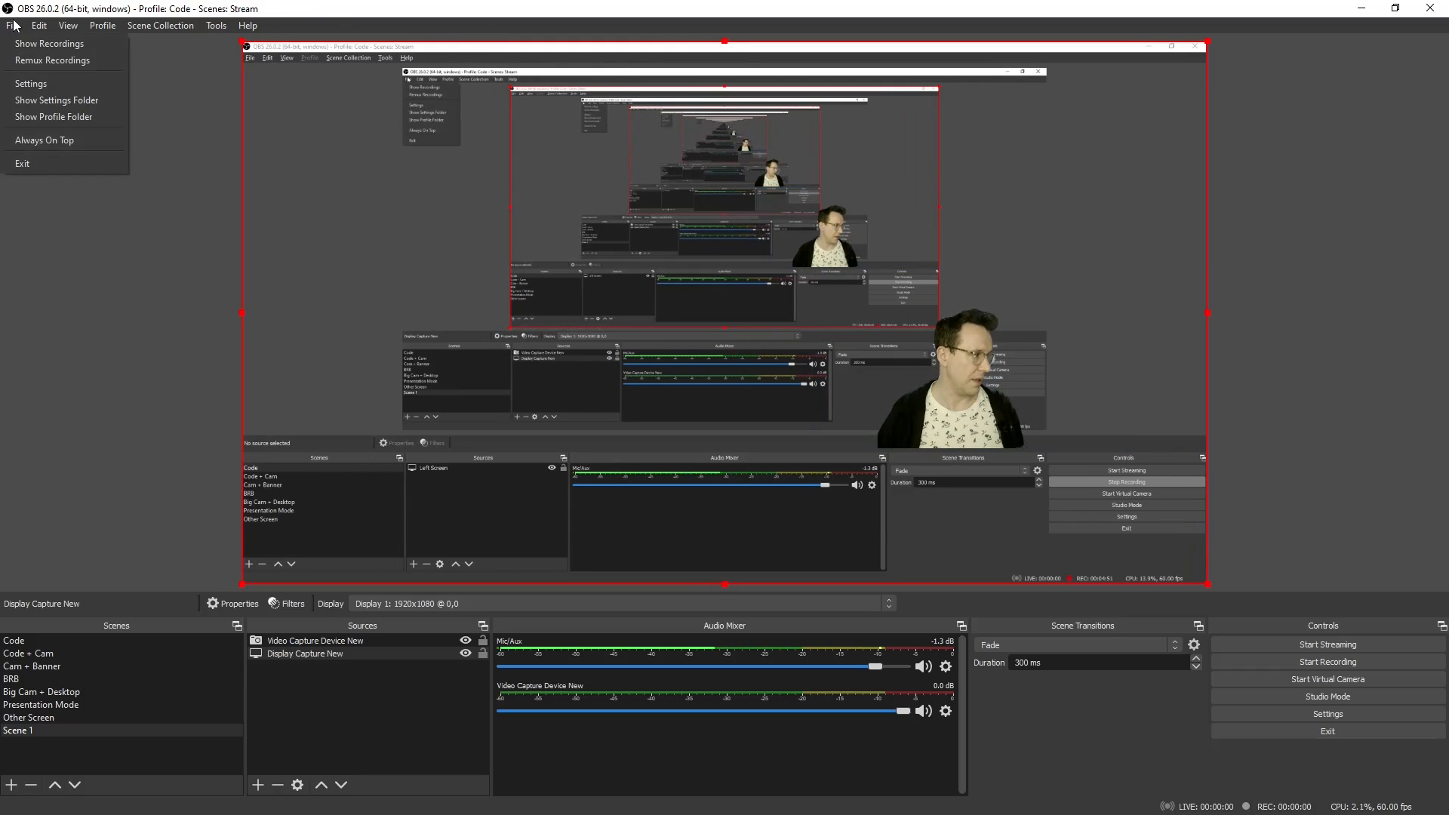
left_click(60, 86)
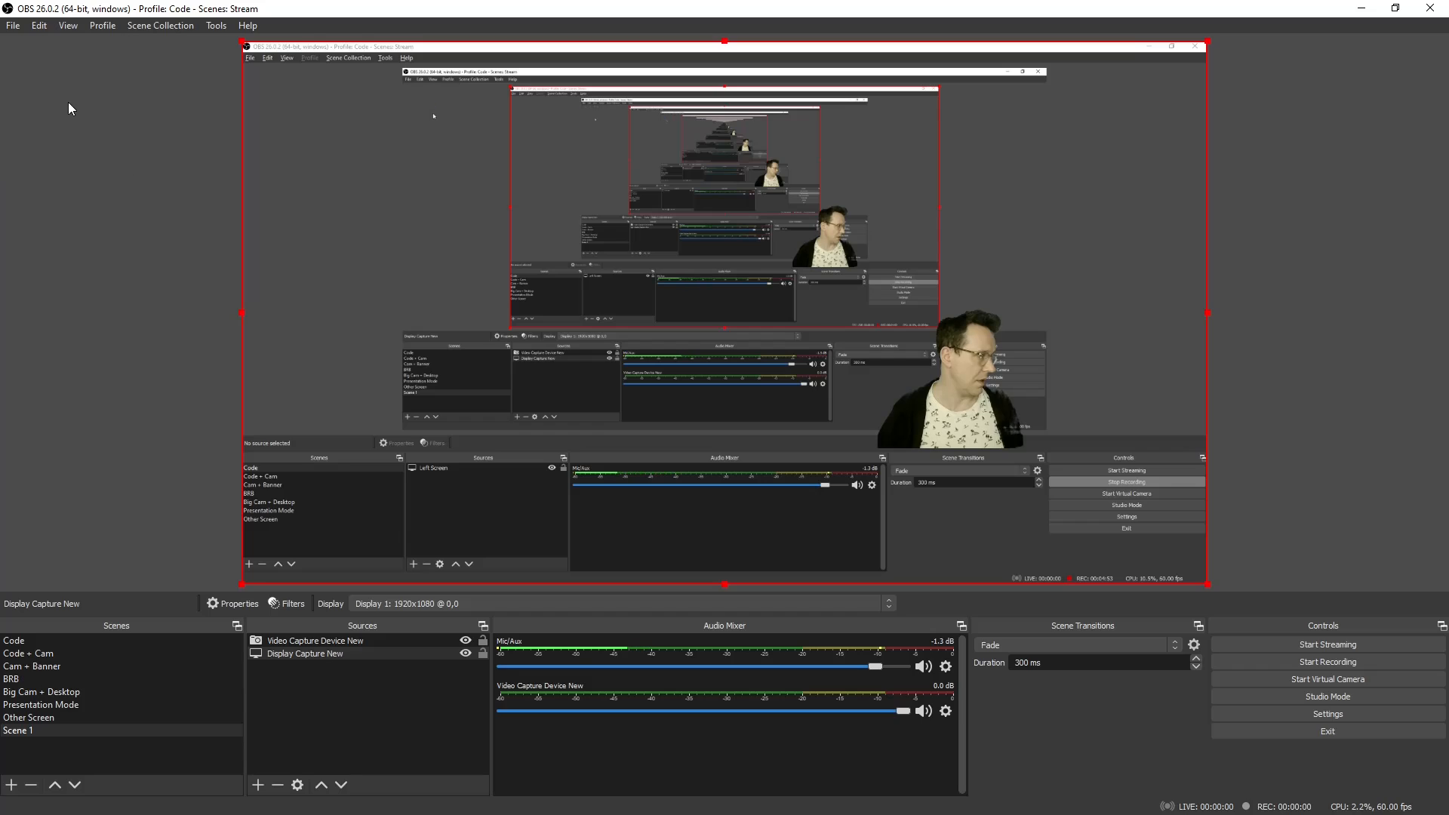
left_click(403, 240)
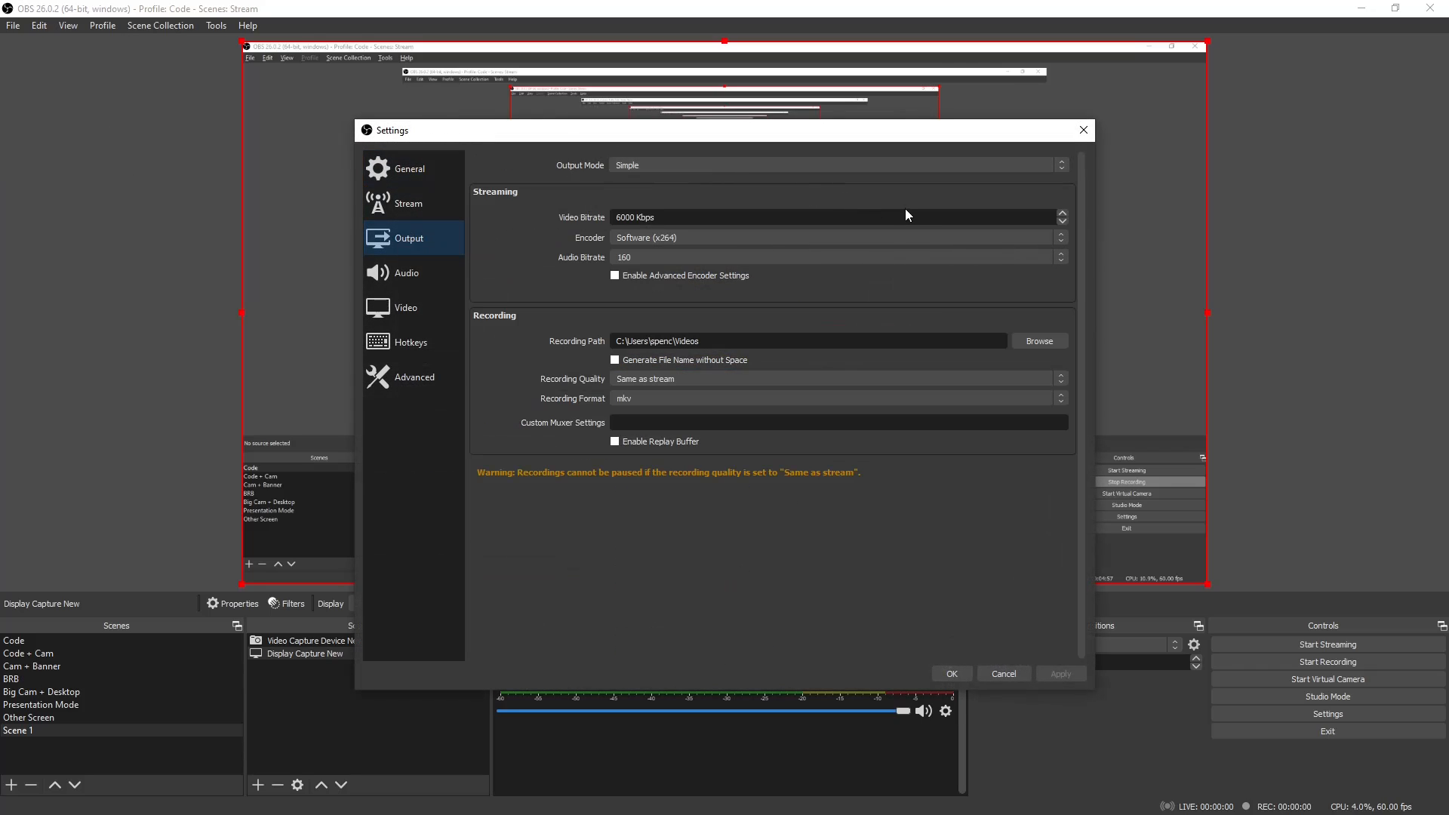
left_click(429, 302)
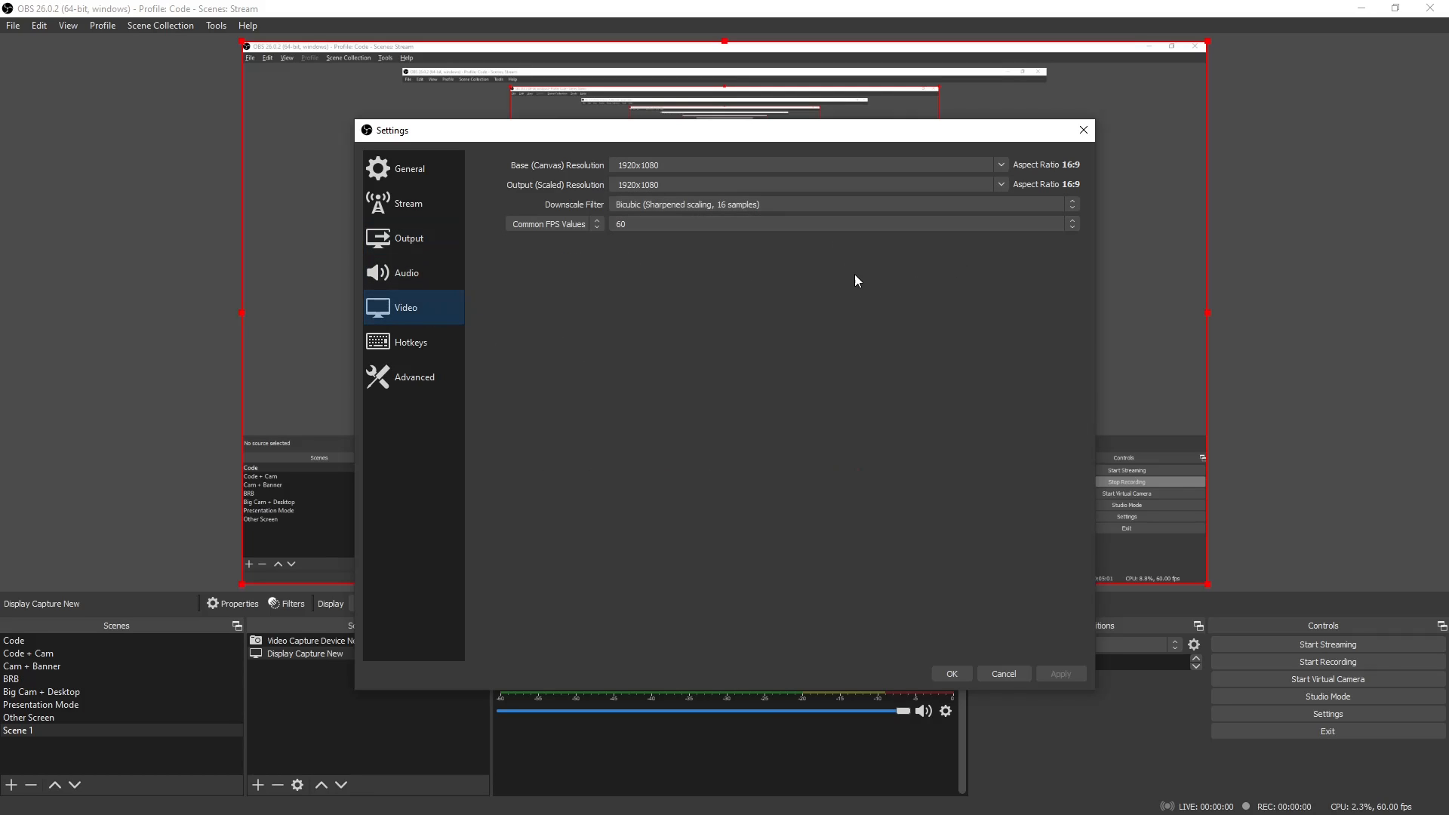
left_click(1004, 674)
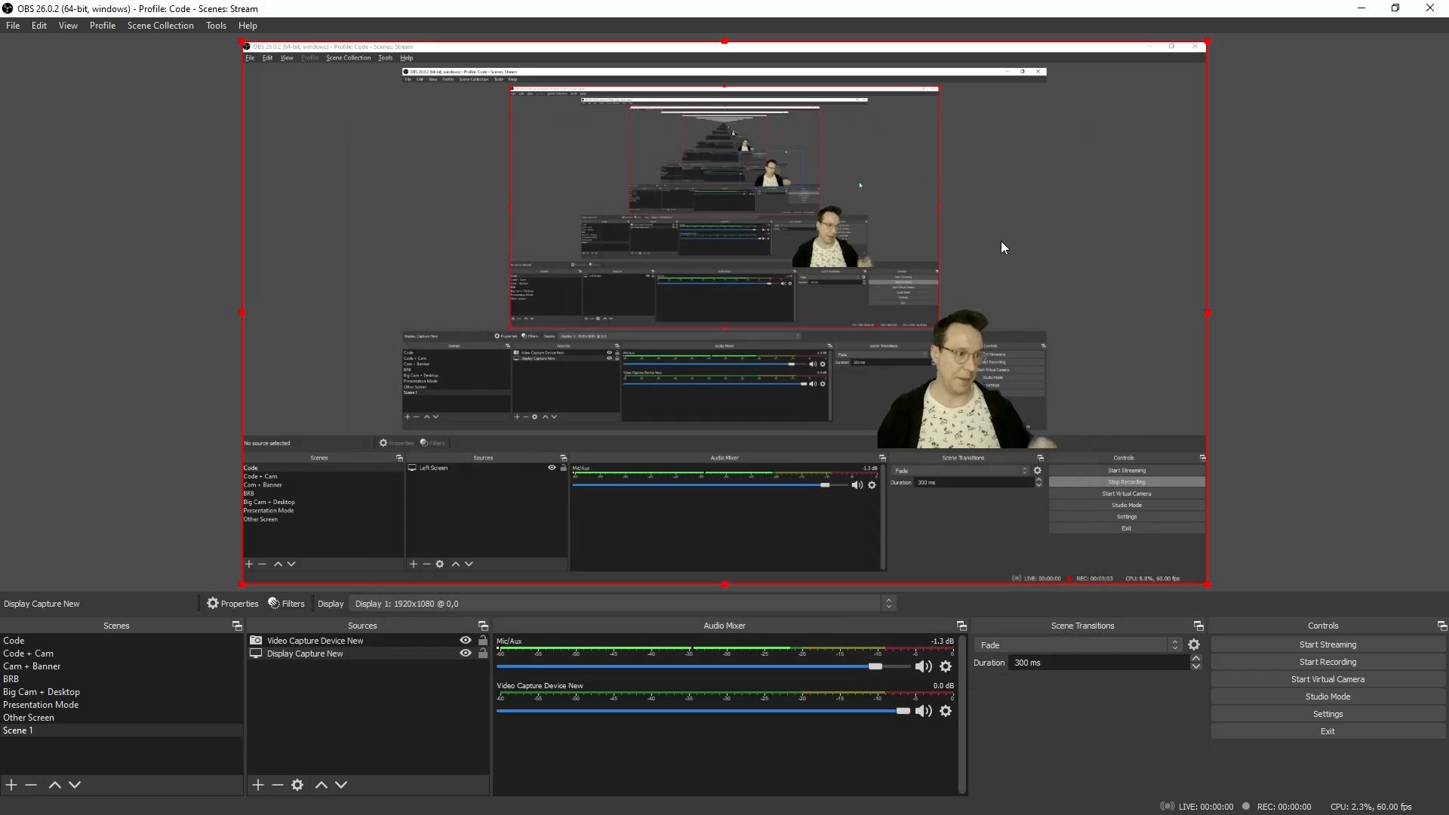
Move the webcam source farther down and right until it meets the canvas's right edge near the lower corner
mouse_move(956, 392)
left_mouse_down()
mouse_move(1037, 436)
mouse_move(942, 386)
mouse_move(963, 387)
left_mouse_up()
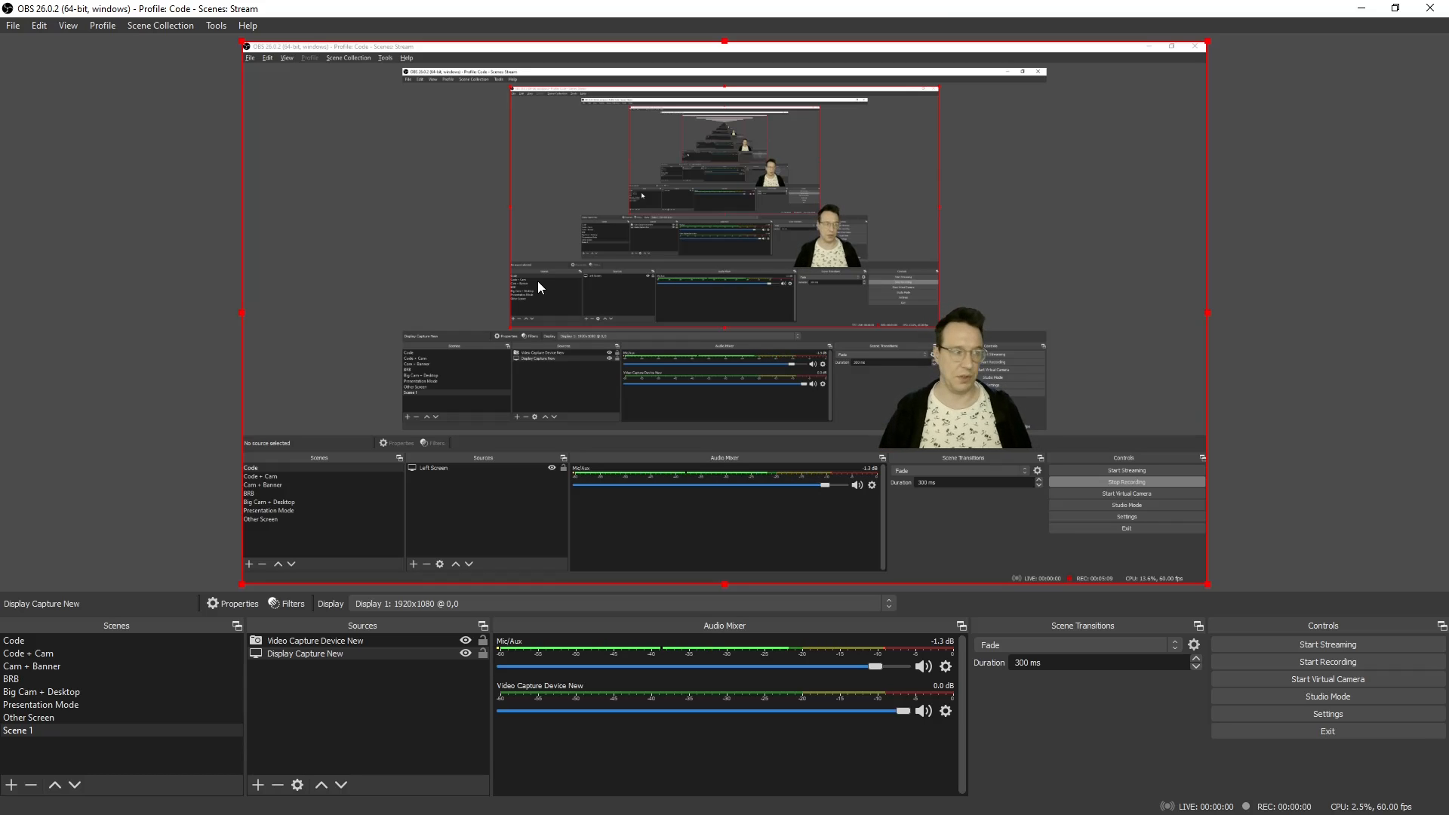
mouse_move(989, 368)
left_mouse_down()
mouse_move(991, 390)
mouse_move(966, 362)
mouse_move(979, 367)
left_mouse_up()
left_click(1061, 352)
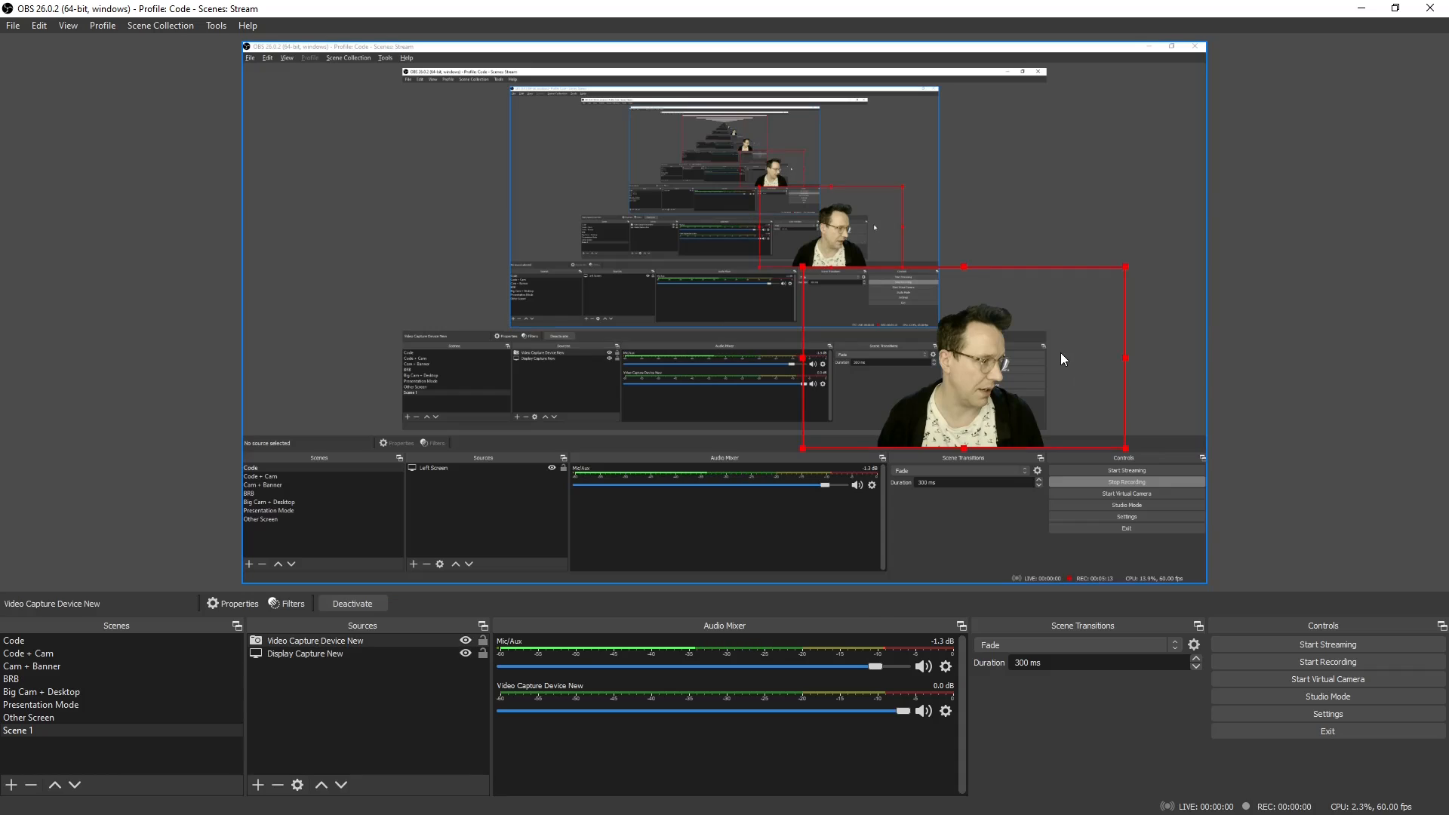
left_click_drag(1044, 313, 1098, 359)
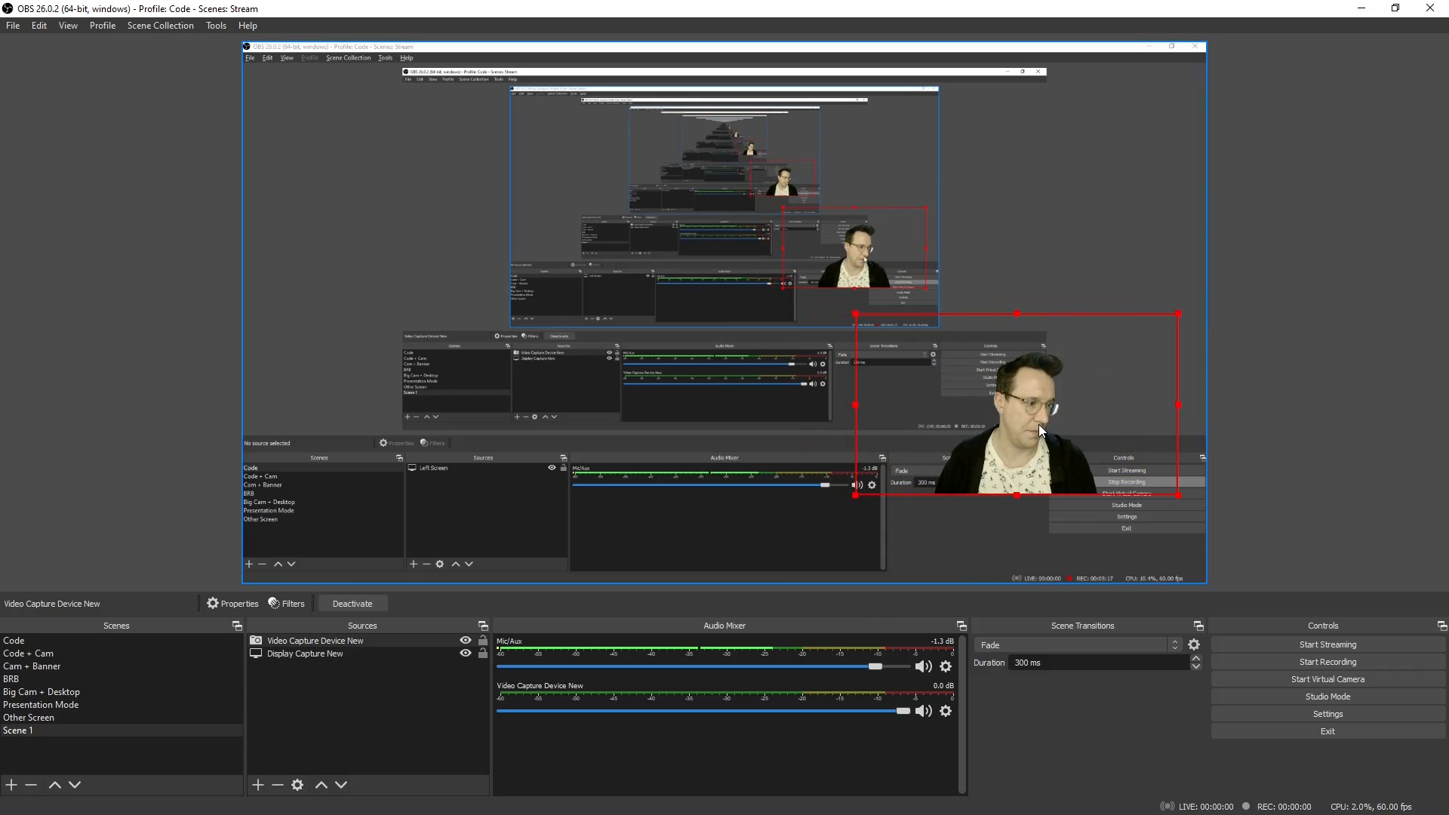
left_click_drag(1038, 429, 1085, 446)
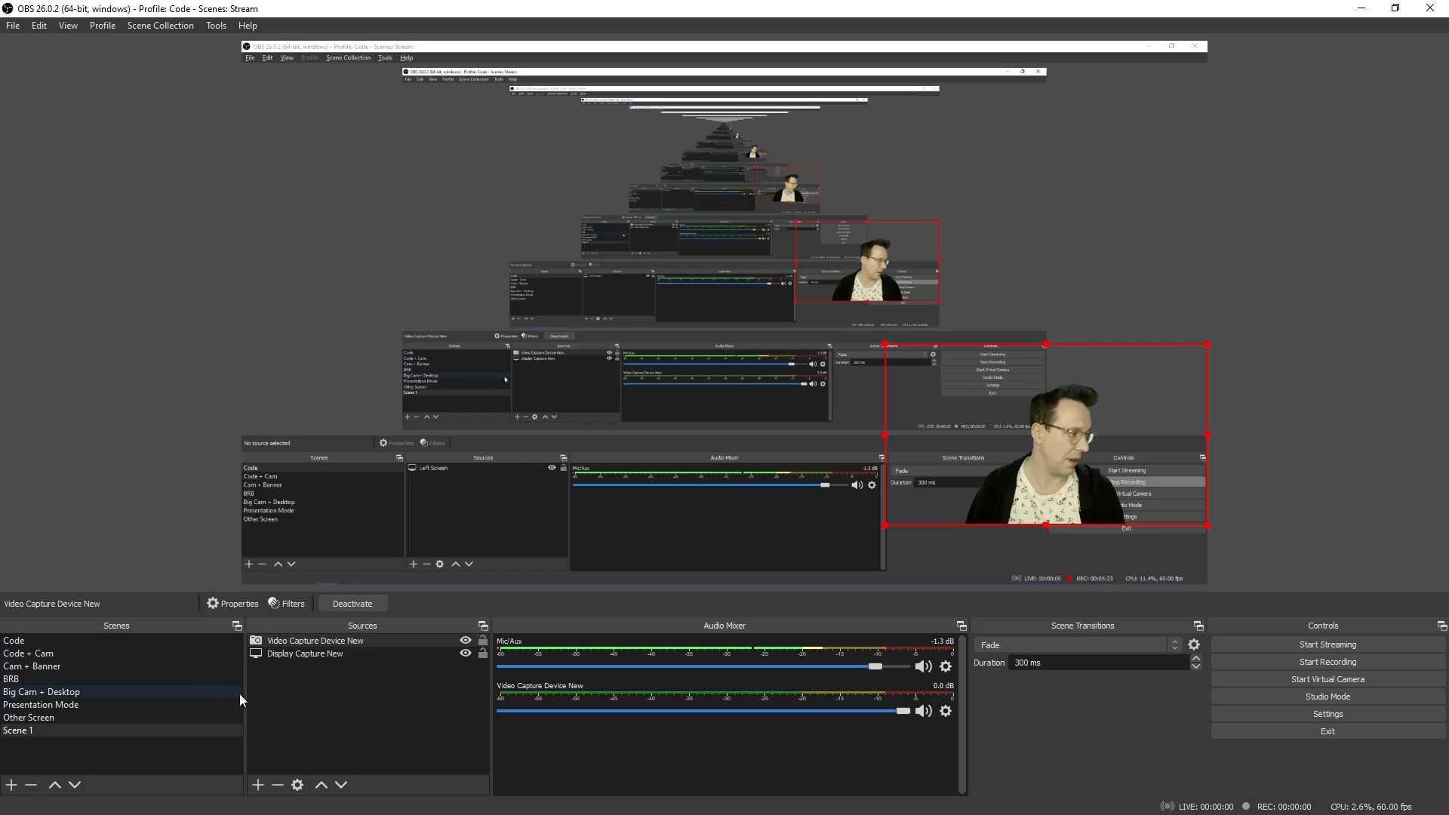
Add an Image Mask/Blend effect filter with the default name to the "Video Capture Device New" source
left_click(292, 609)
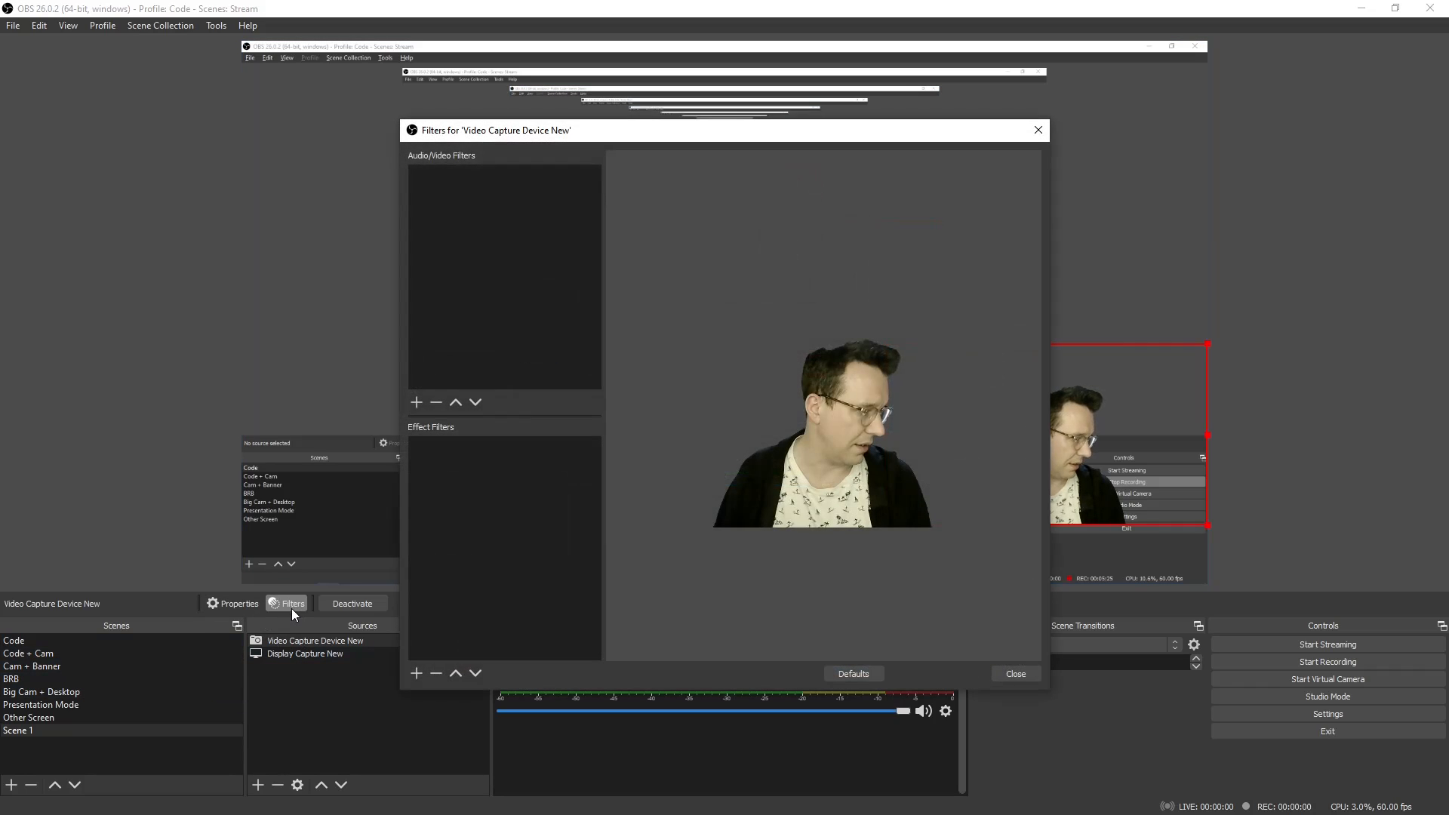
left_click(417, 673)
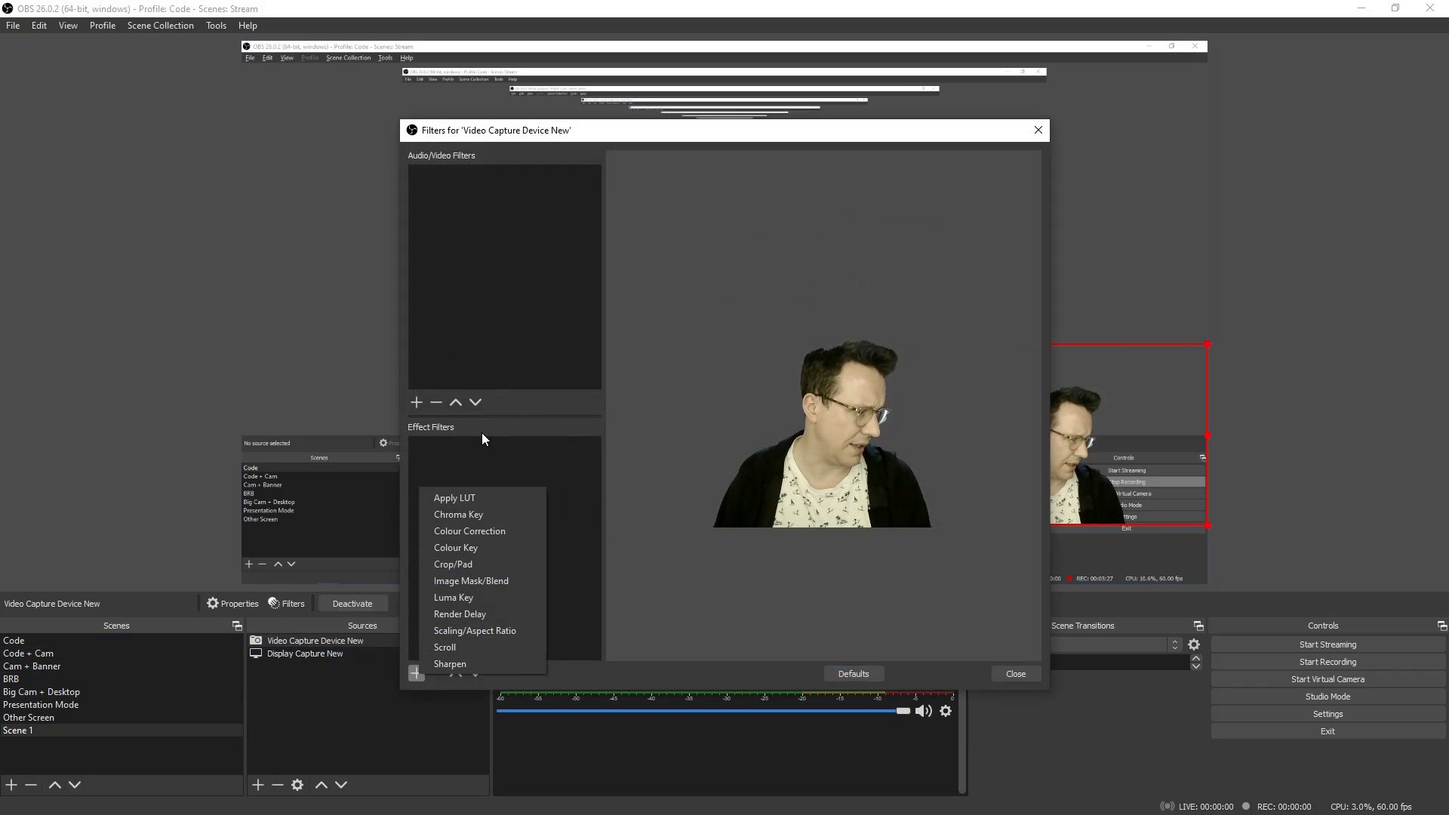
left_click(485, 585)
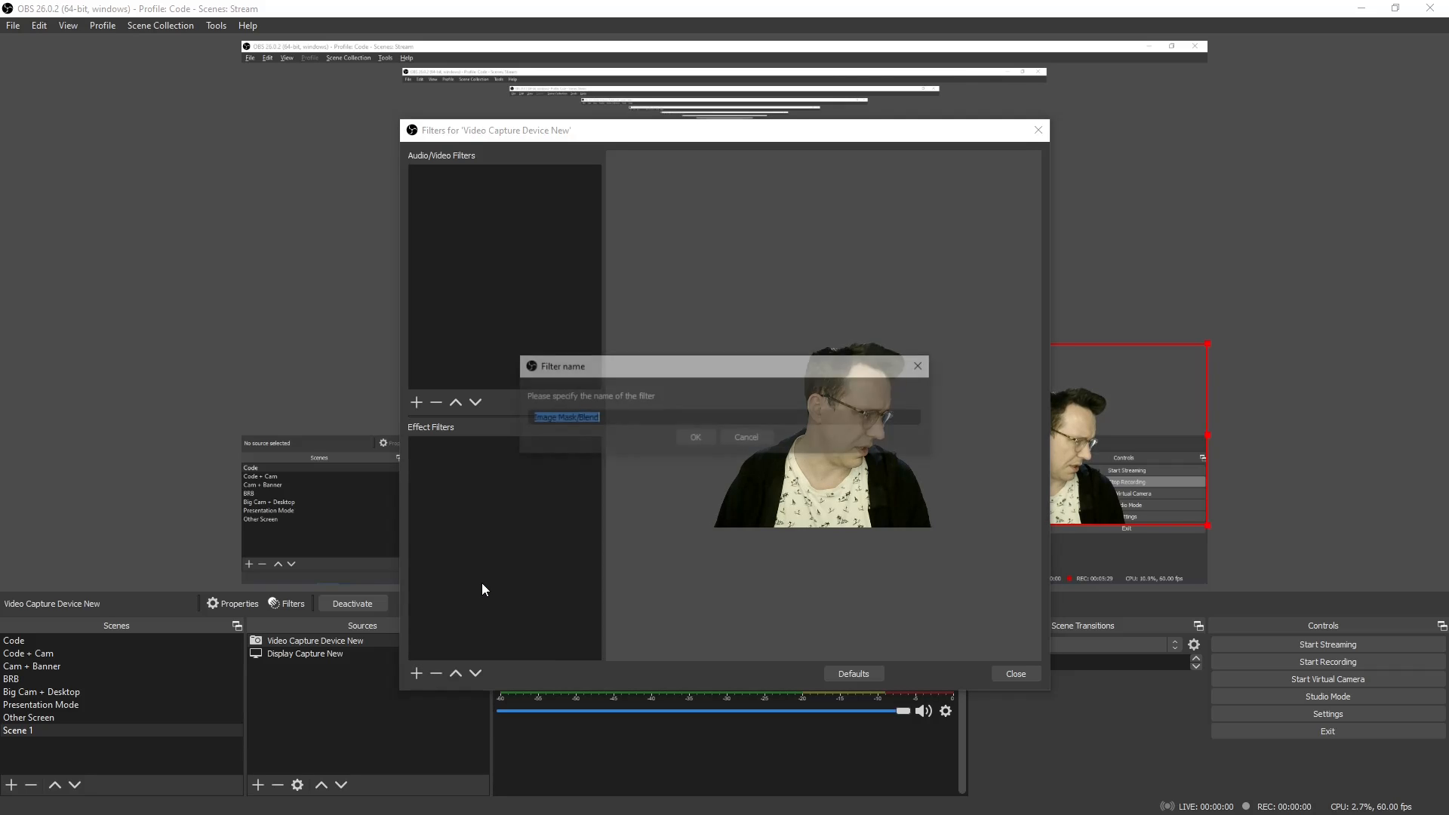
left_click(695, 439)
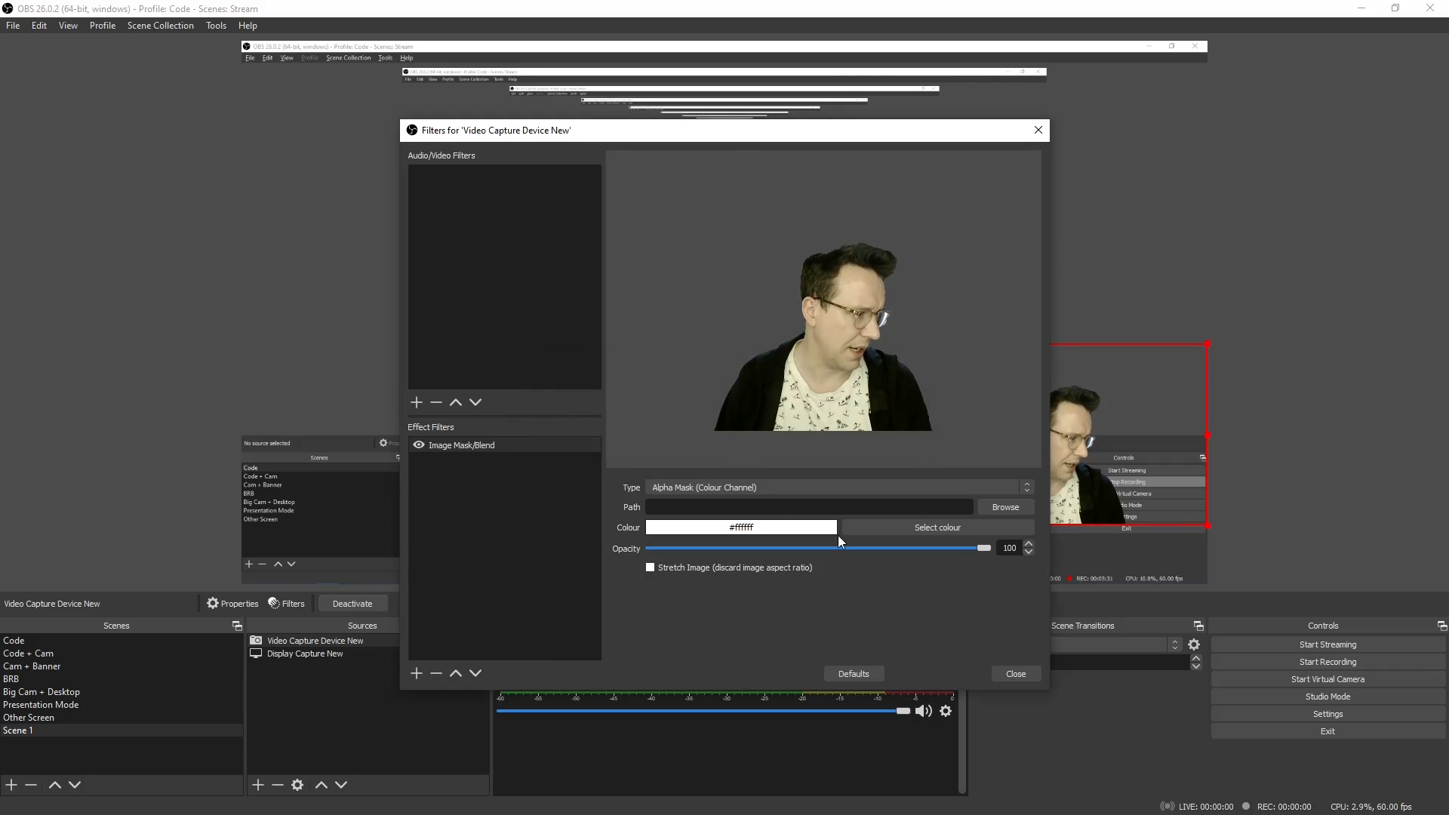
Load download.png from the Downloads folder as the webcam filter's alpha mask image and close the filters
left_click(1005, 507)
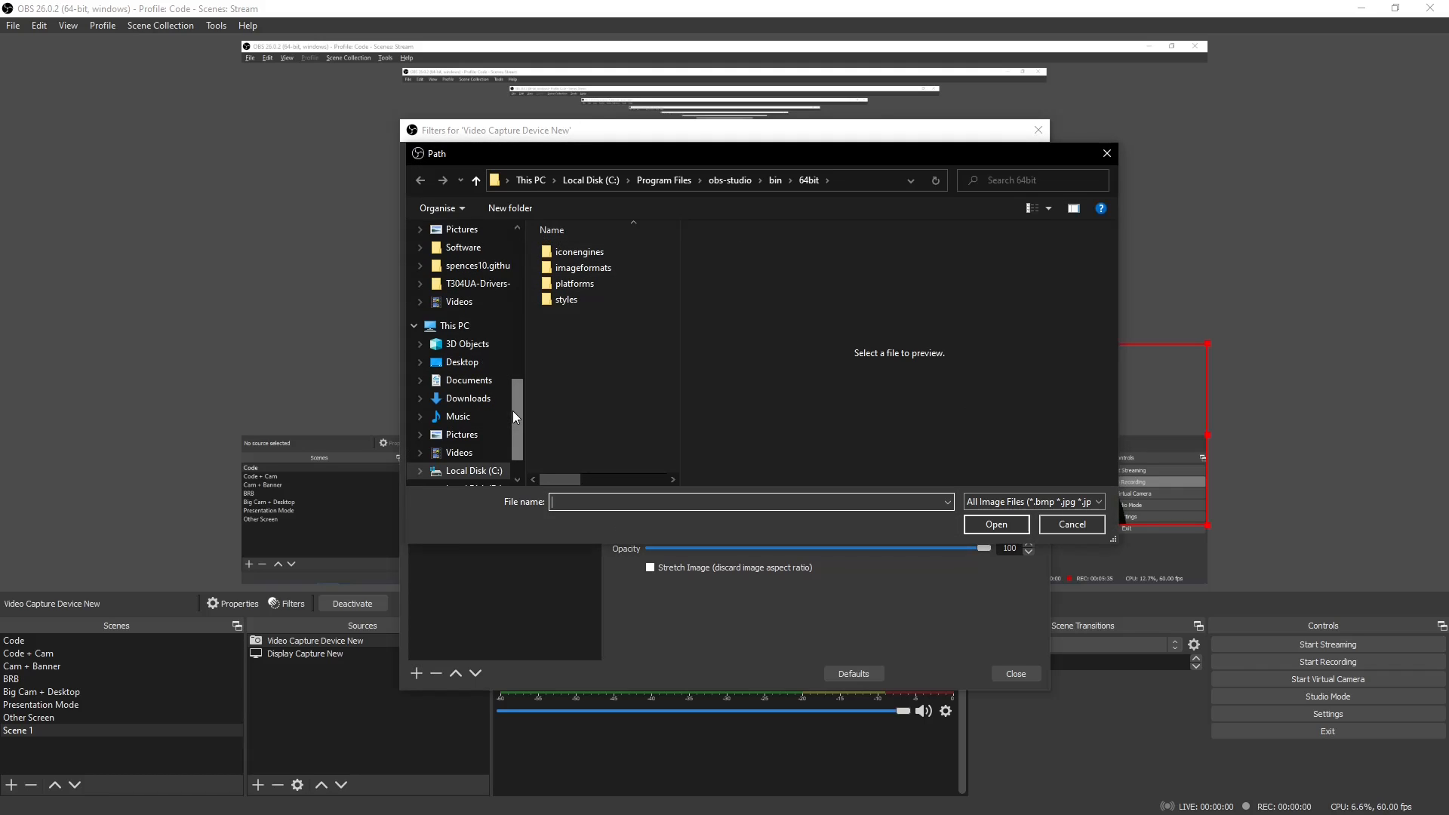
left_click_drag(513, 412, 535, 247)
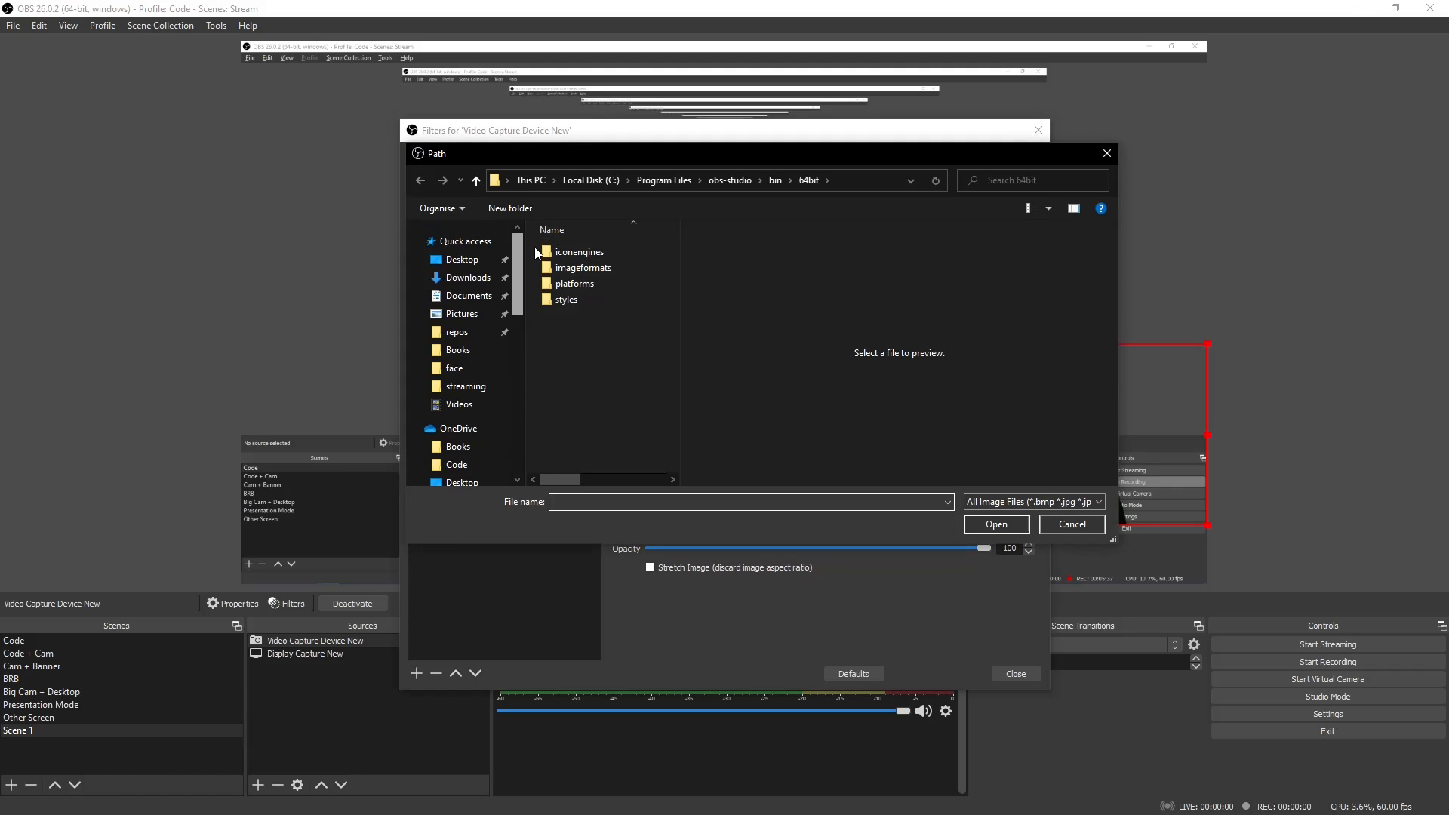
left_click(467, 278)
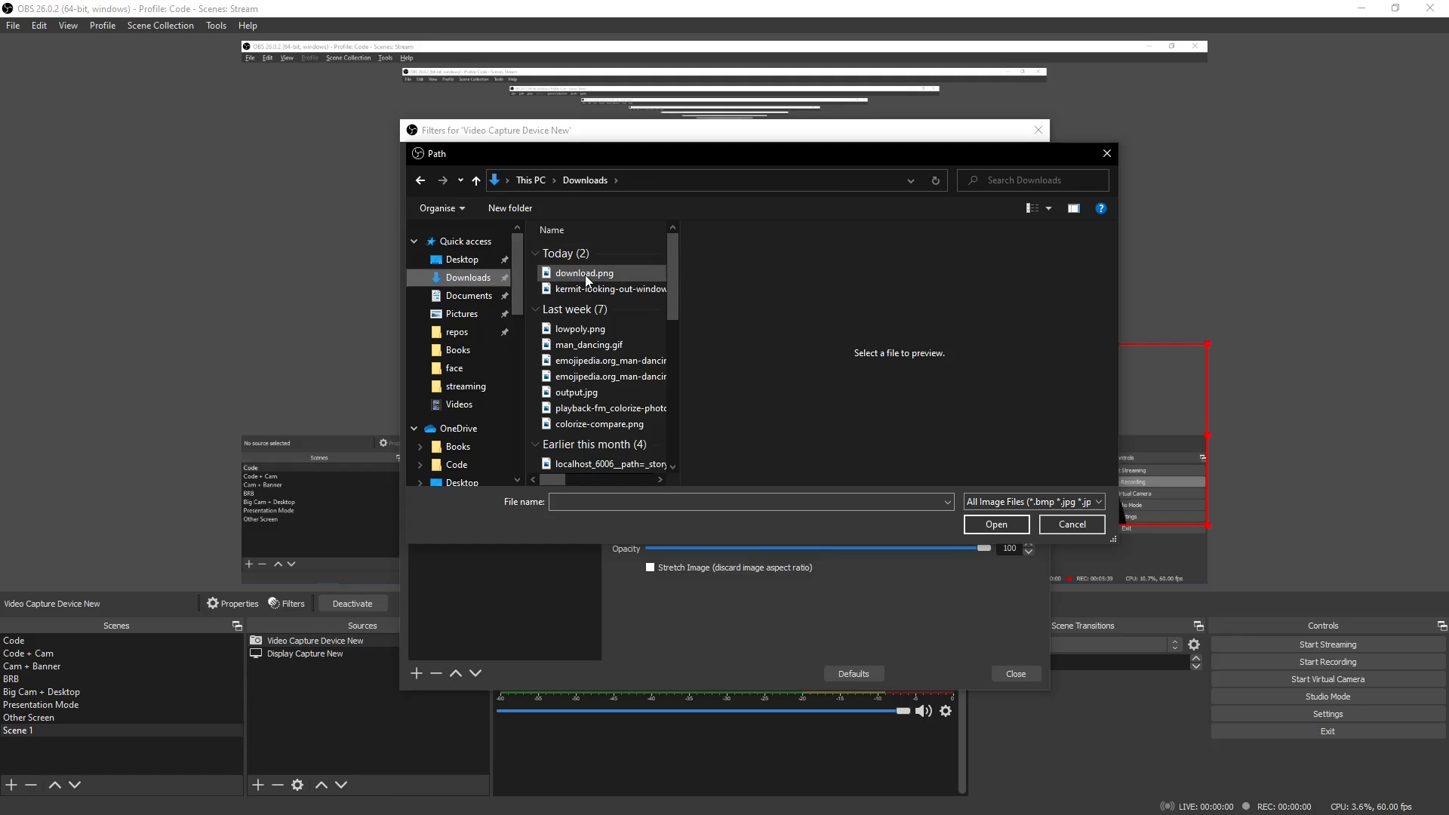
left_click(586, 275)
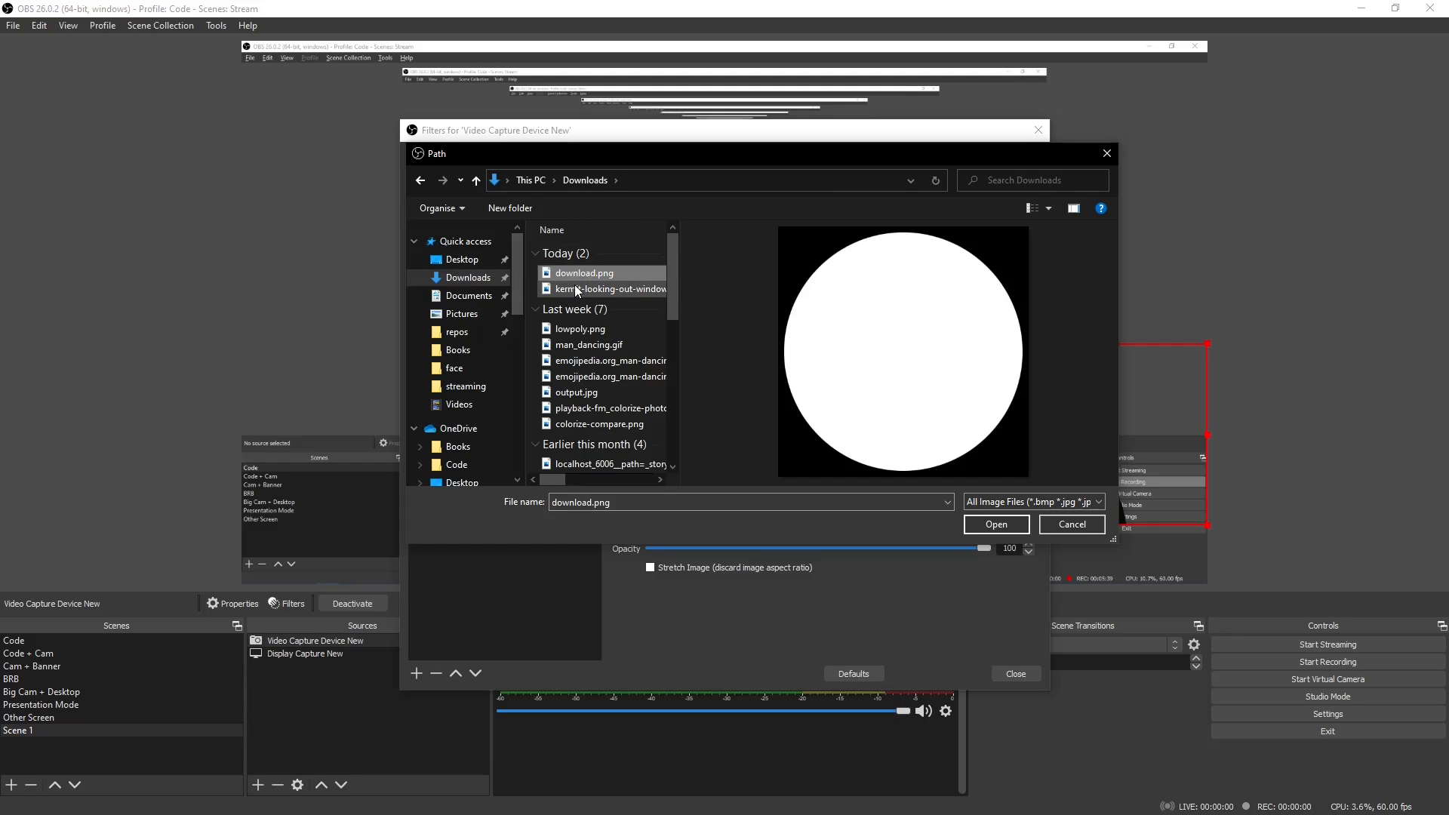
left_click(999, 525)
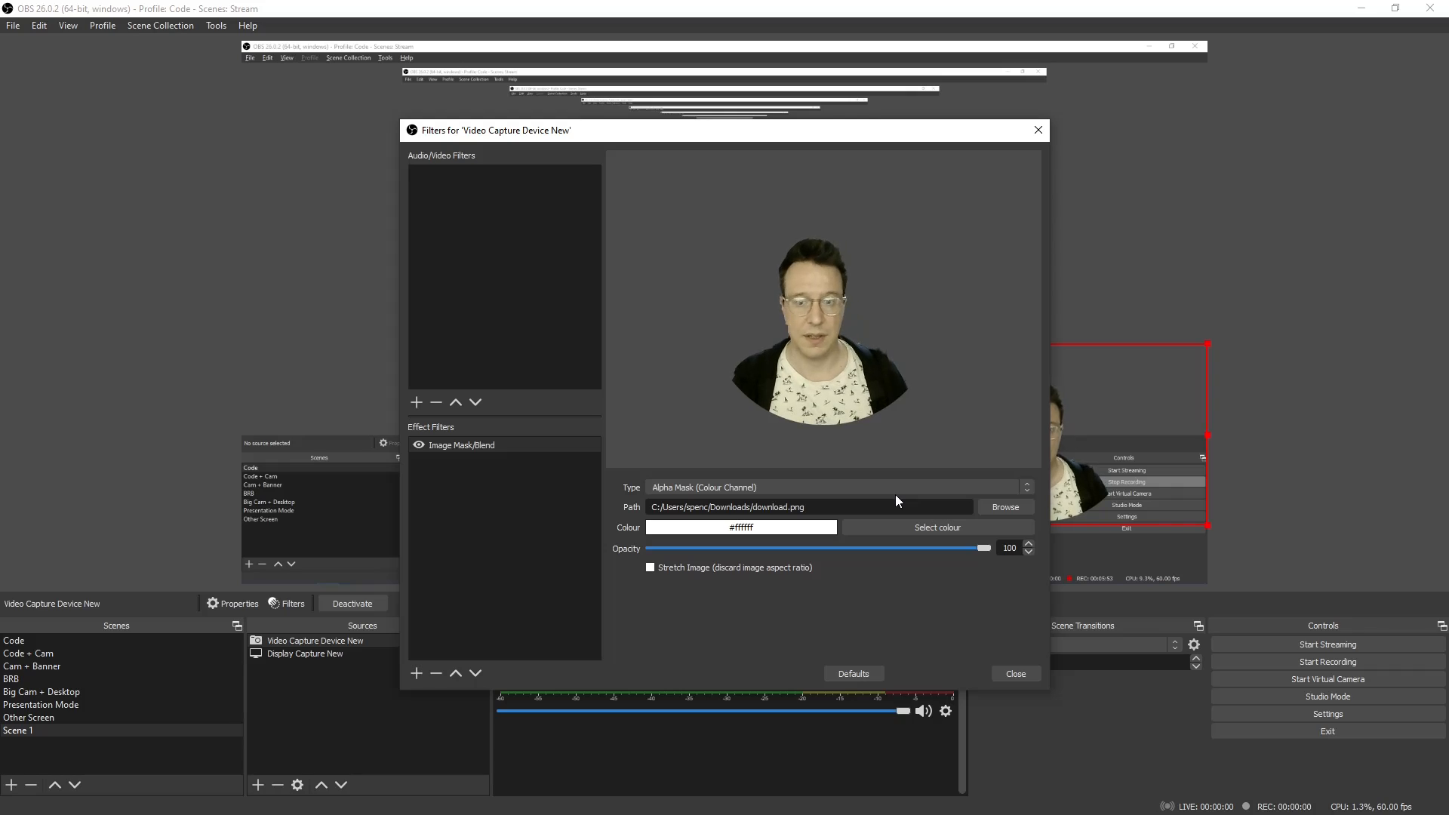
left_click(1016, 680)
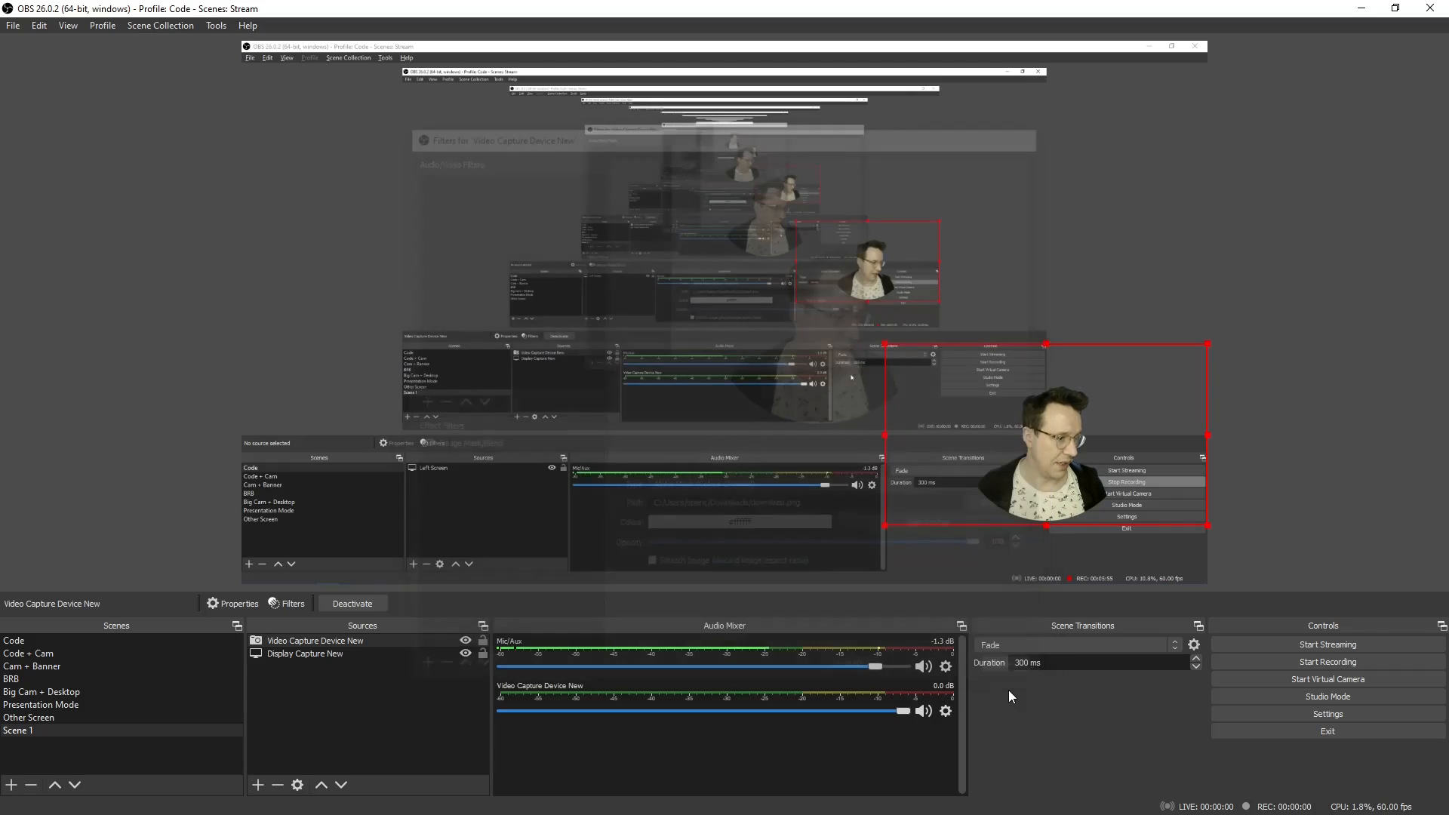
Move the webcam to the canvas's lower-left area and shrink the display capture to about 70% of the canvas width
left_click_drag(1069, 470, 378, 489)
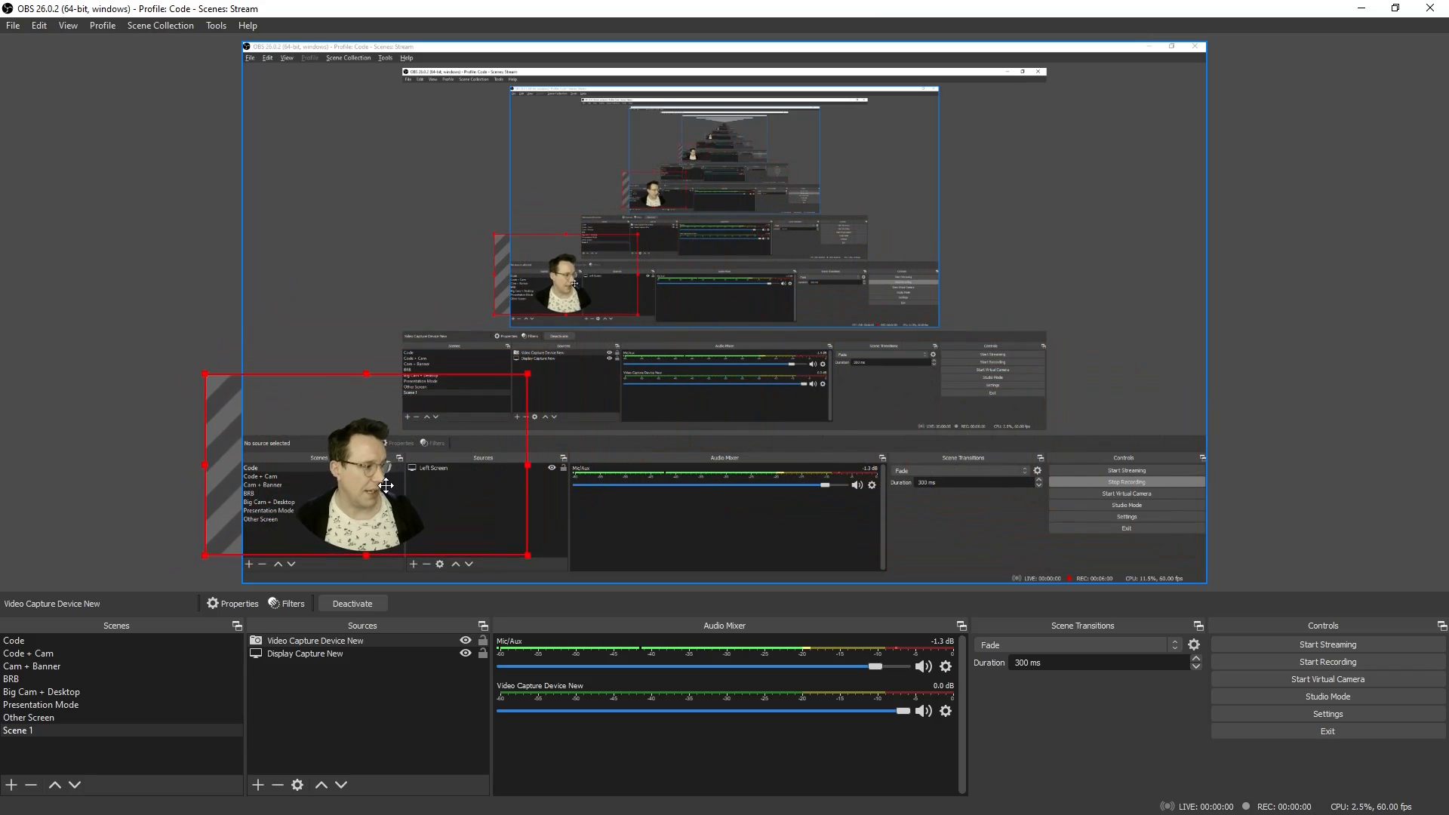
left_click(532, 281)
left_click_drag(239, 43, 342, 117)
left_click_drag(241, 39, 348, 100)
left_click_drag(471, 248, 491, 197)
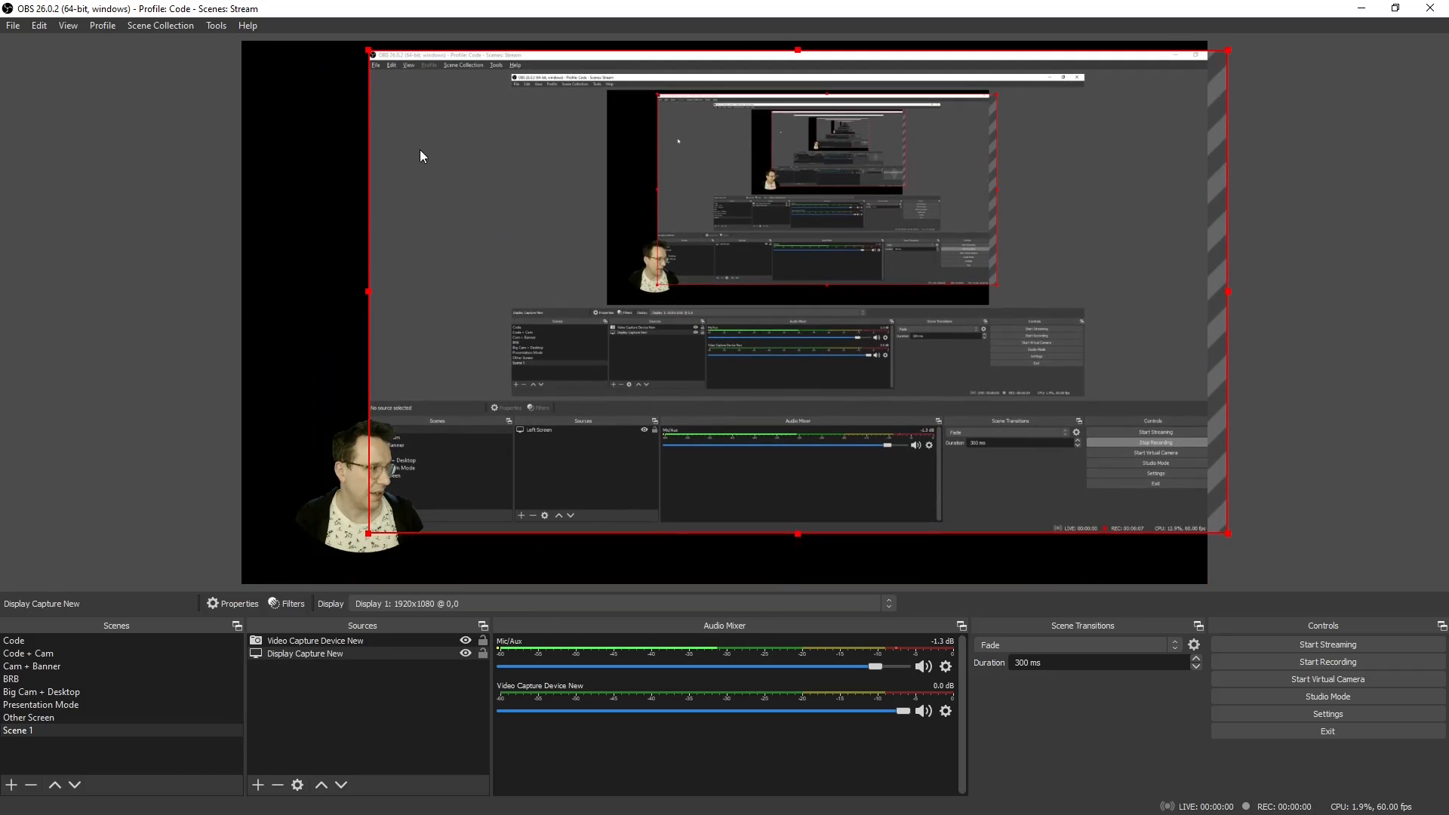
left_click_drag(1229, 49, 1063, 142)
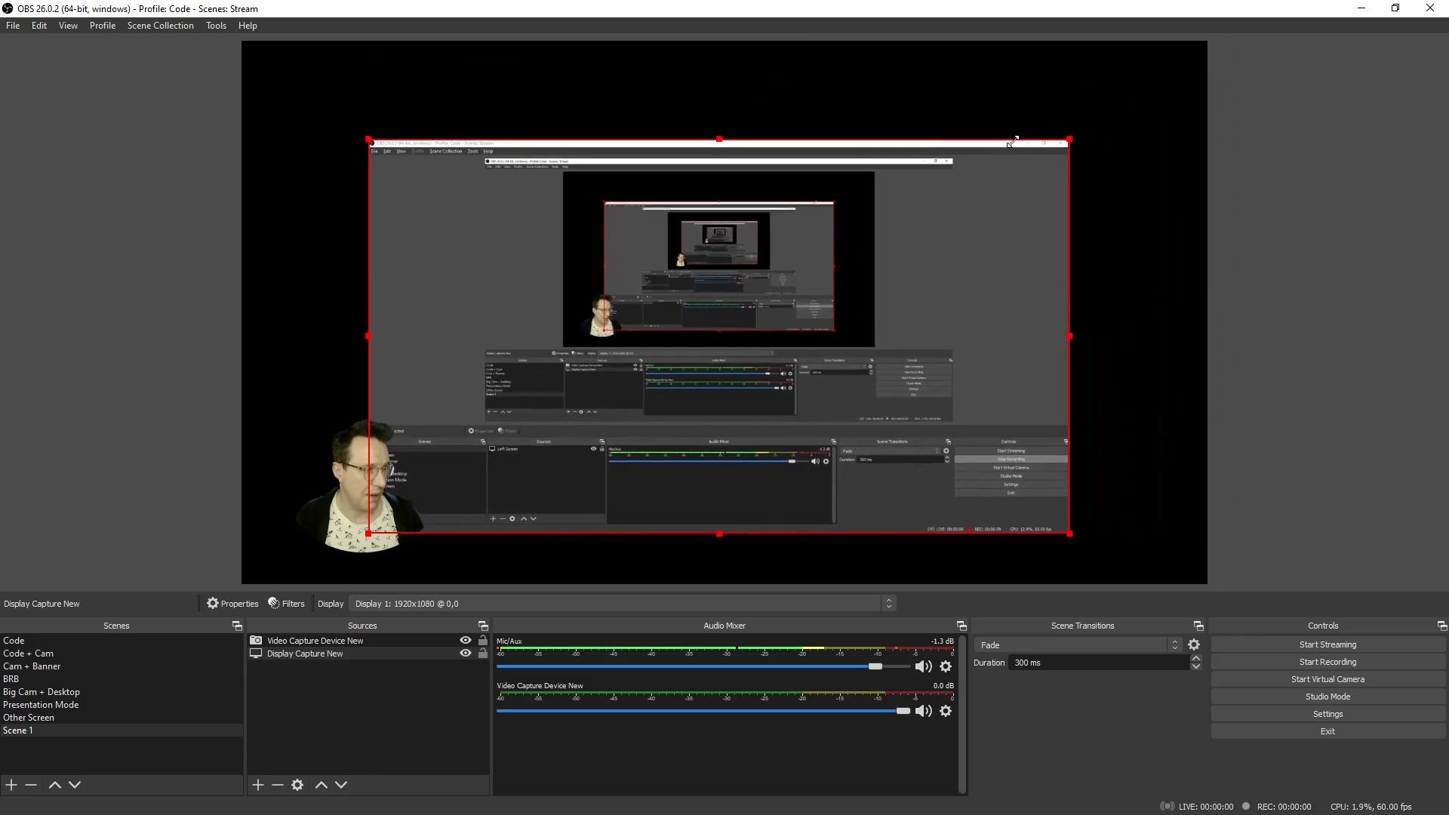
Place the webcam in the canvas's upper-left corner and shift the display capture up and right beside it
left_click_drag(346, 487, 299, 153)
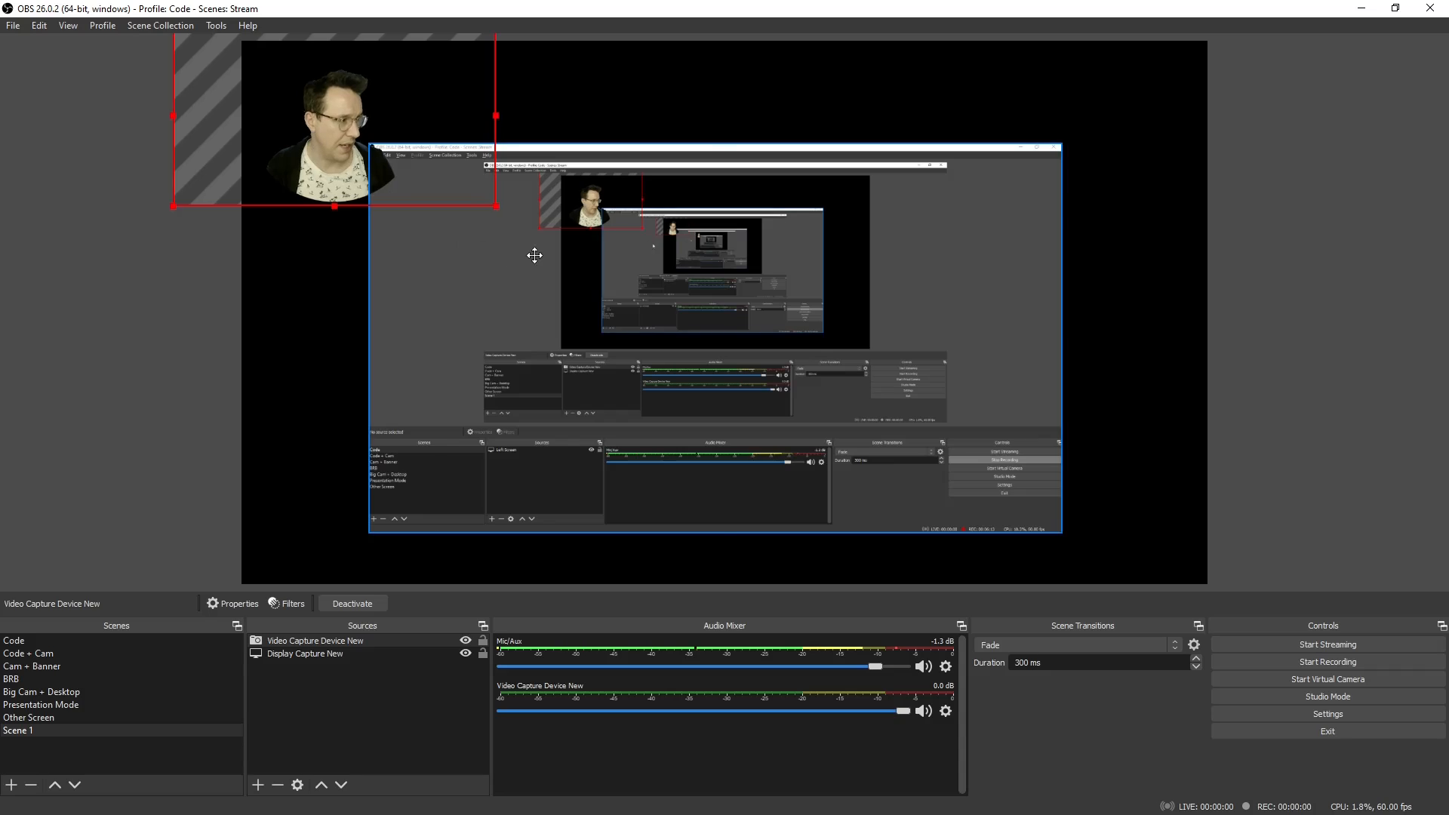
left_click_drag(533, 252, 576, 237)
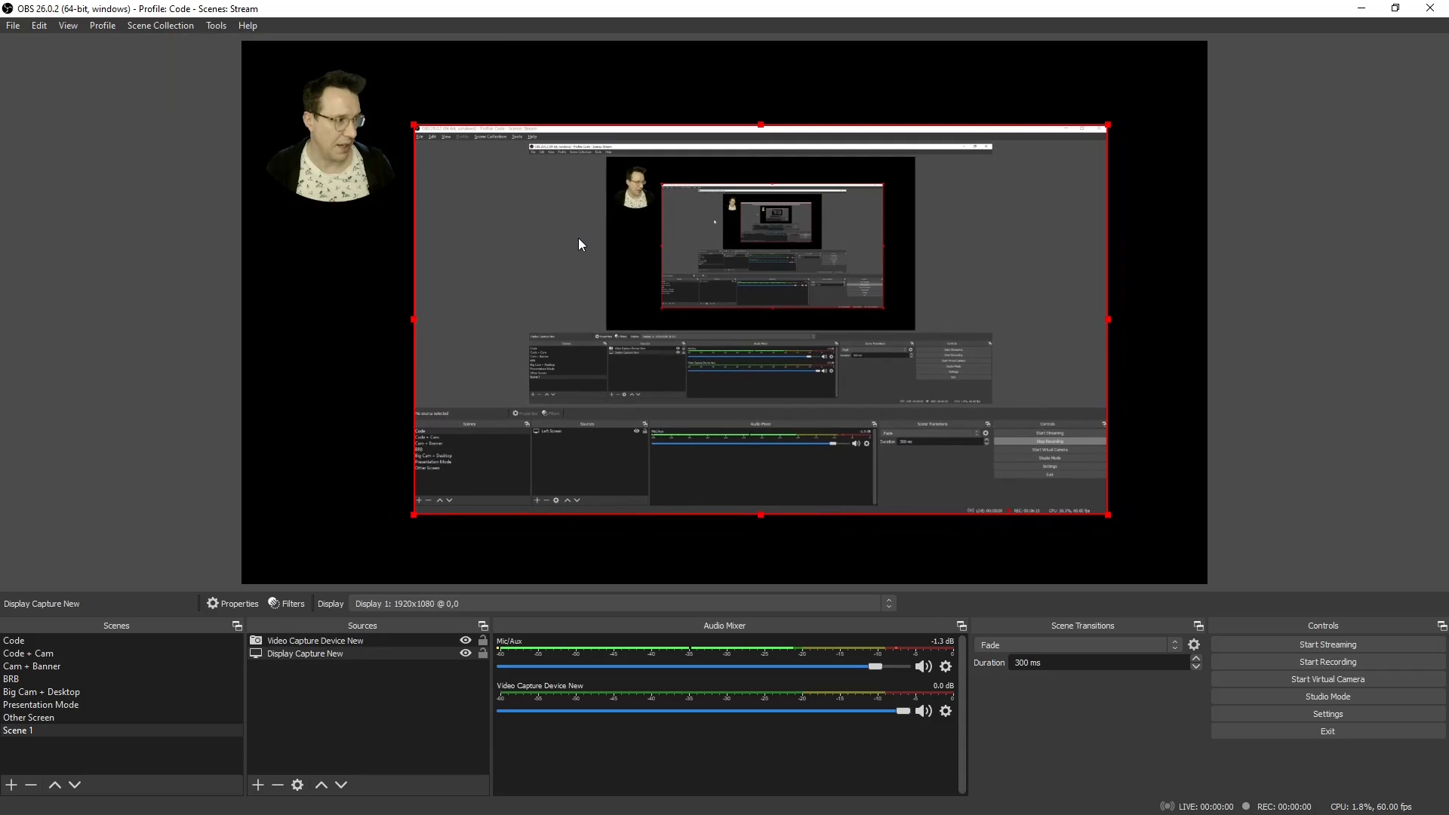
left_click_drag(342, 160, 350, 177)
left_click_drag(875, 176, 877, 179)
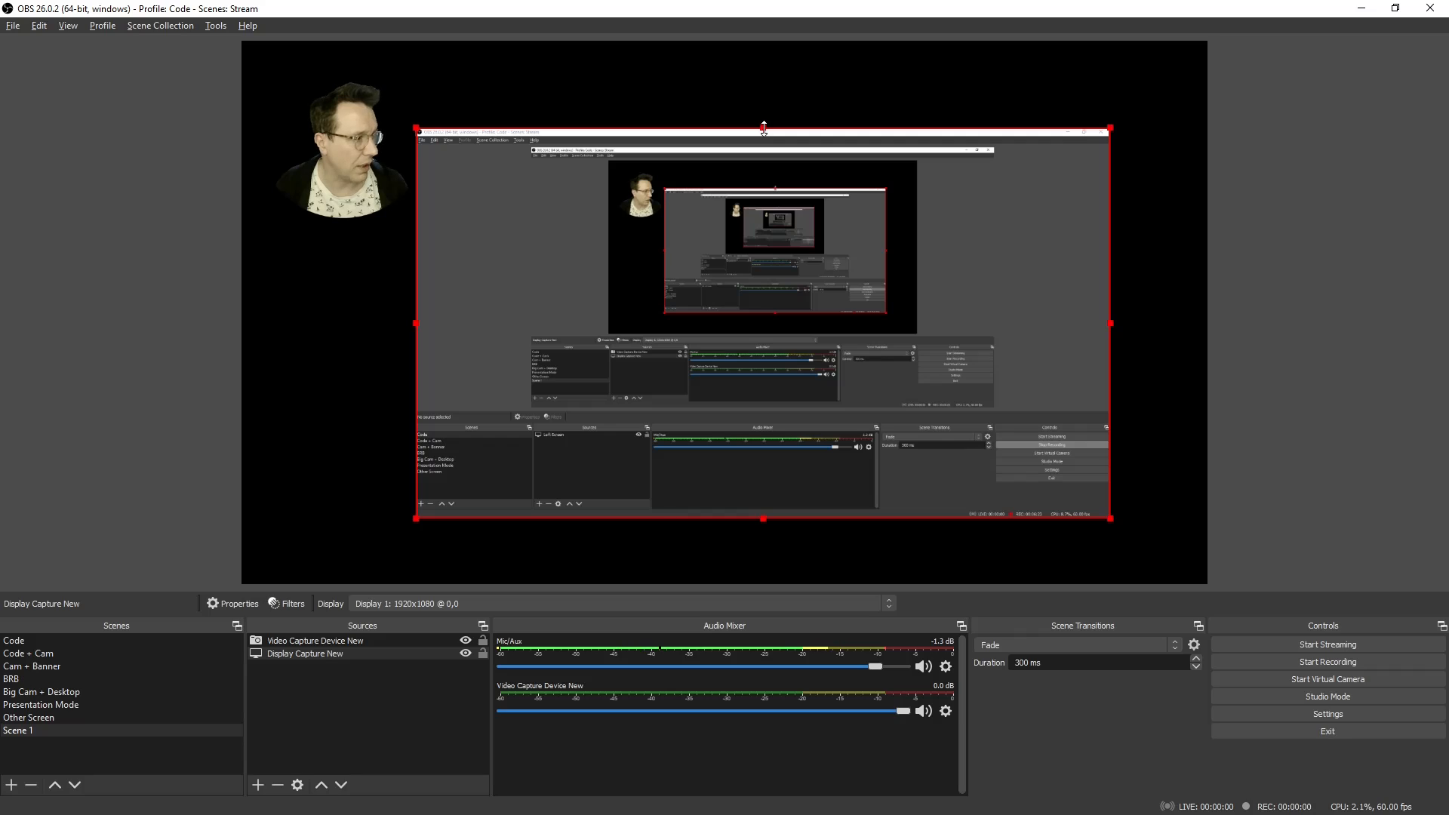
Crop a narrow strip off all four sides of the display capture and deselect it
left_click_drag(764, 127, 762, 141)
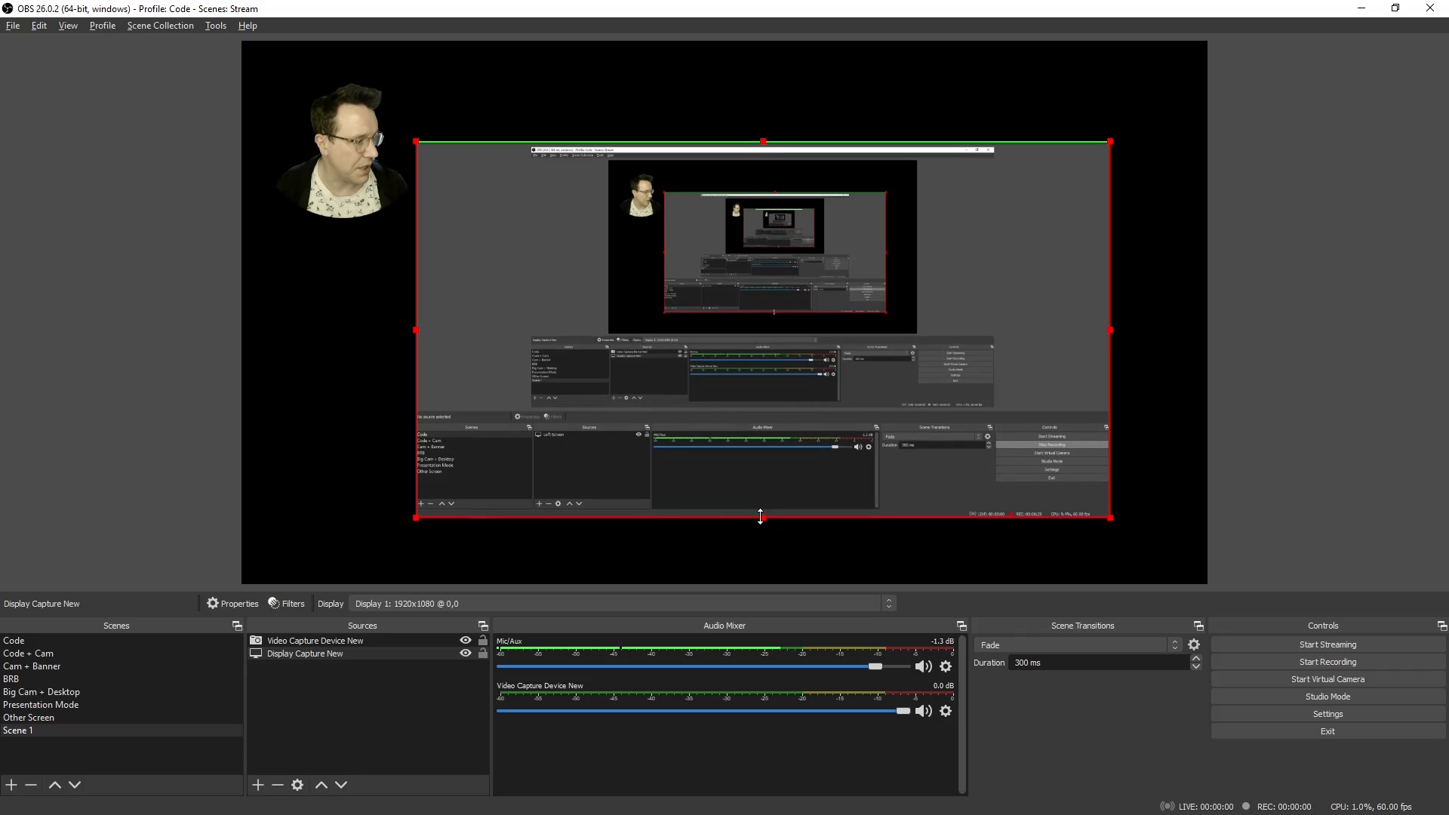
left_click_drag(761, 518, 767, 506)
left_click_drag(418, 323, 439, 324)
left_click_drag(1109, 323, 1085, 324)
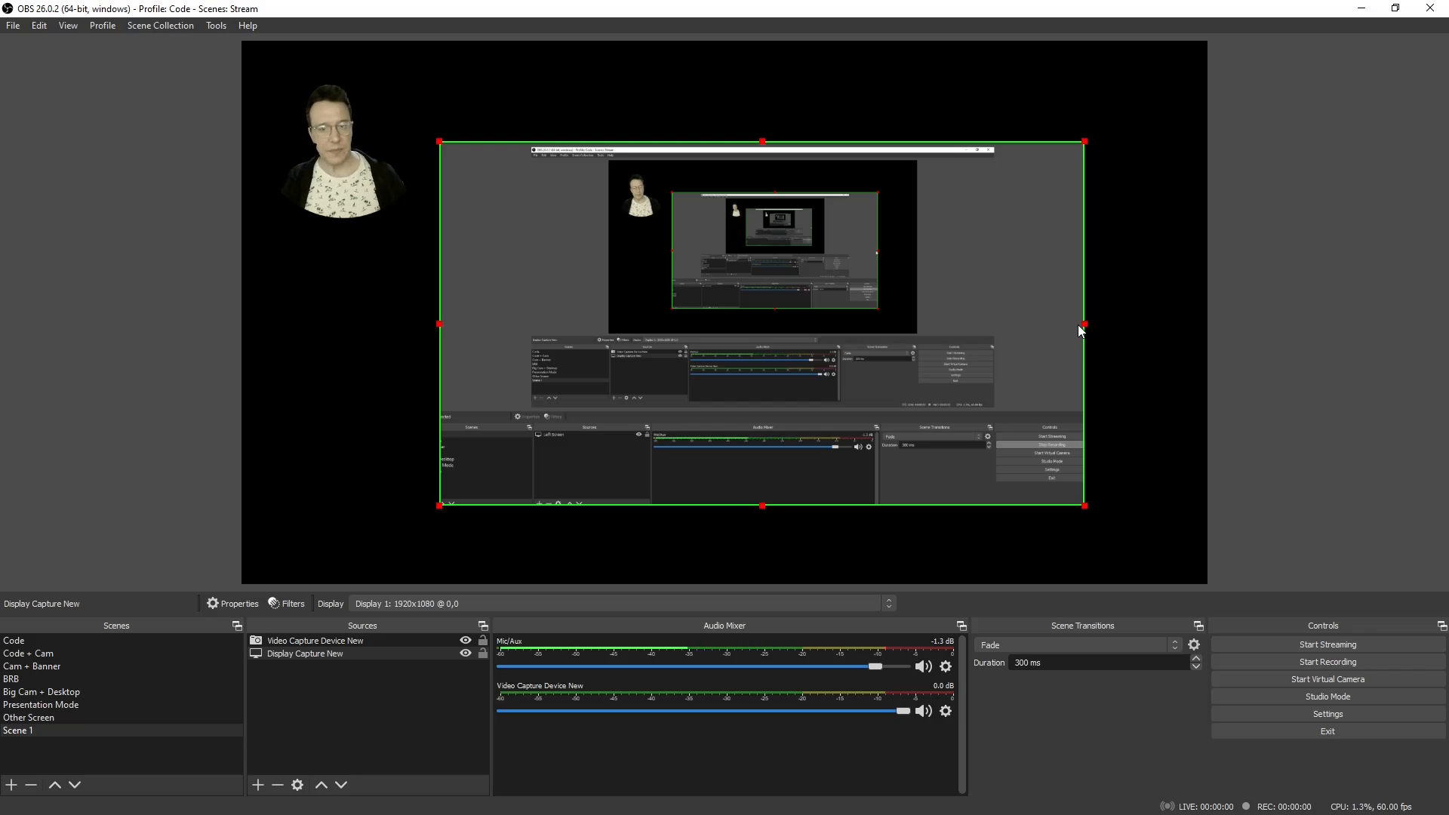
left_click(376, 364)
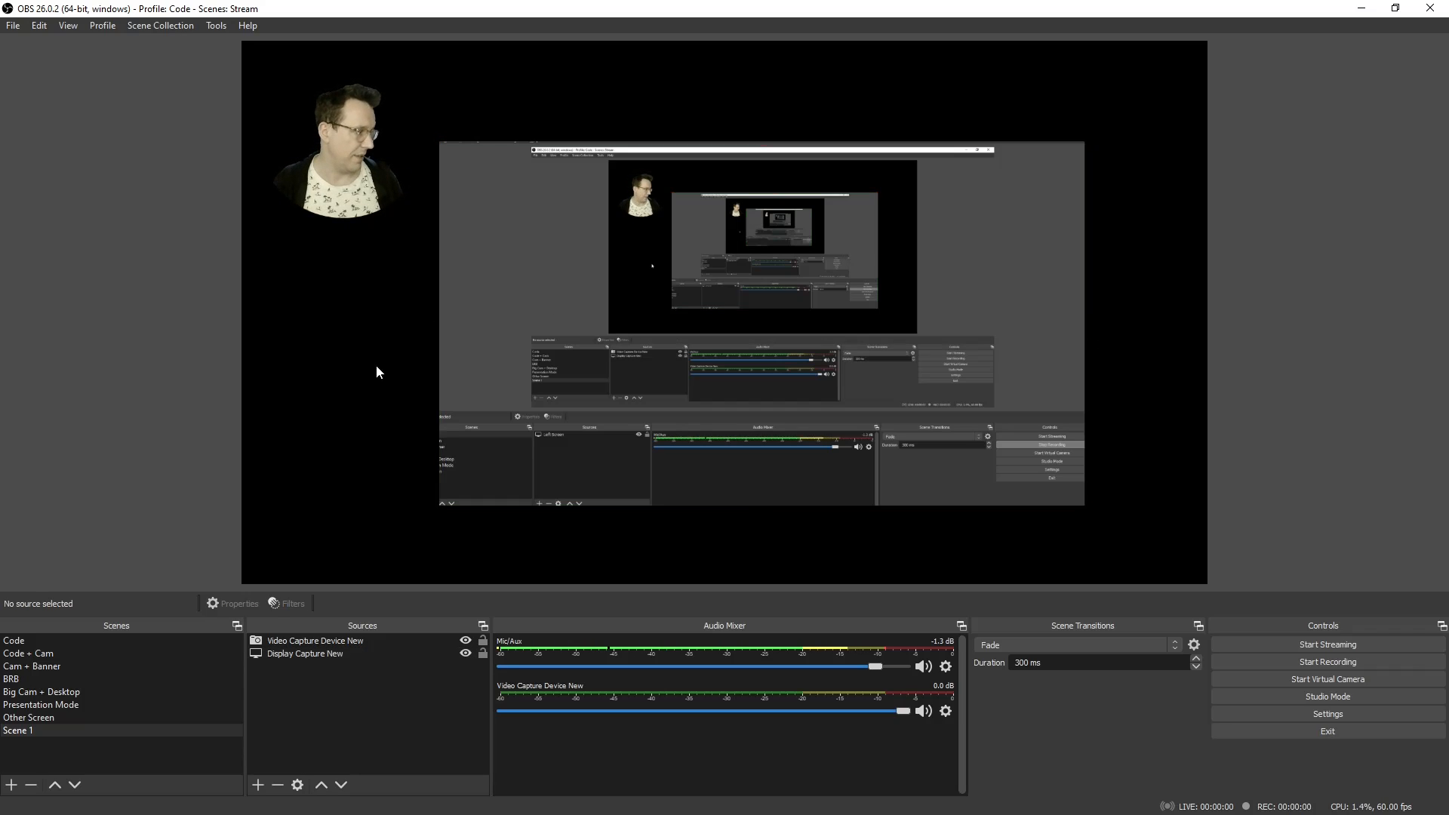
Add the existing image source "Slides Background" to the scene
left_click(258, 785)
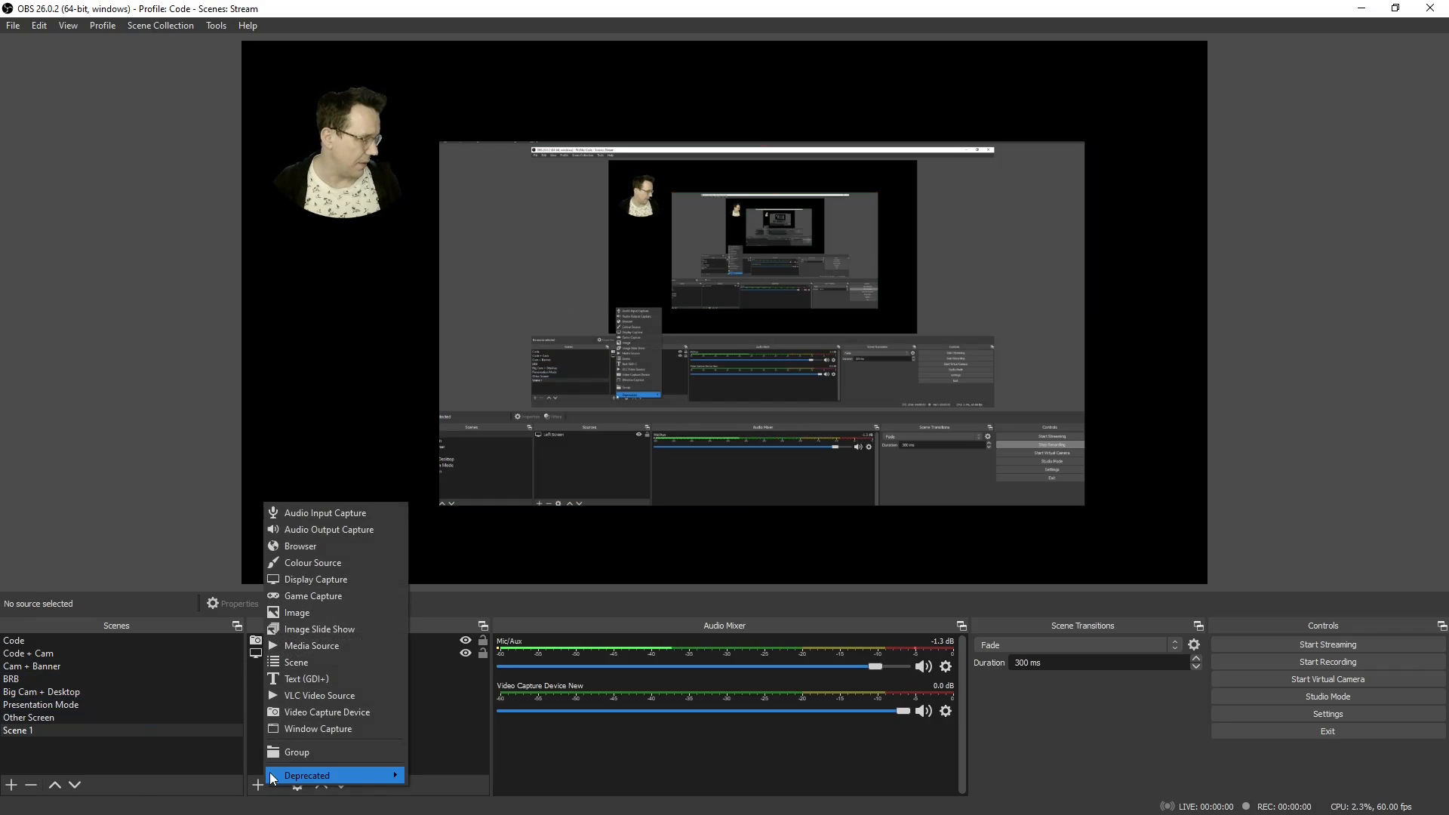
left_click(335, 611)
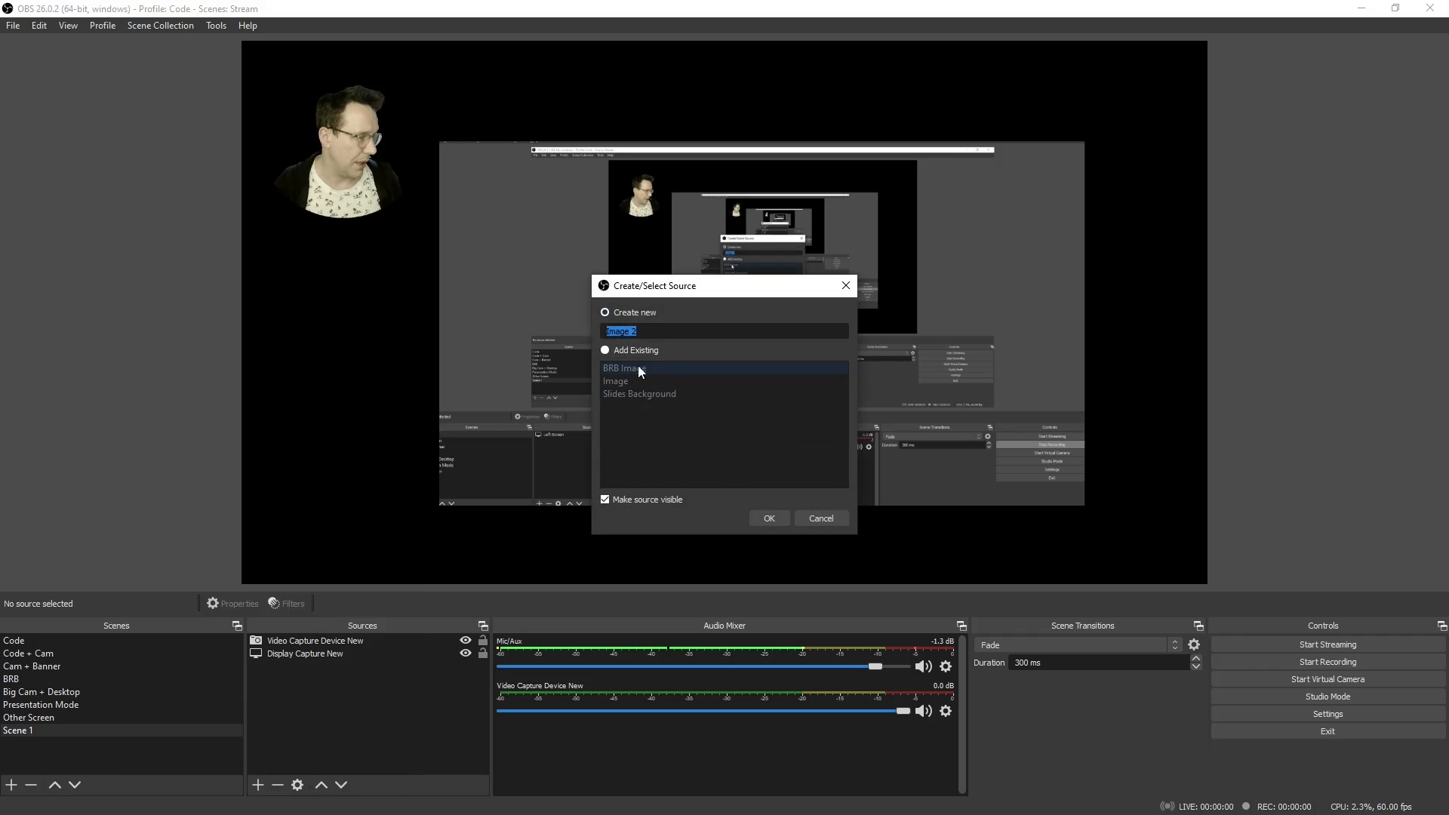
left_click(603, 348)
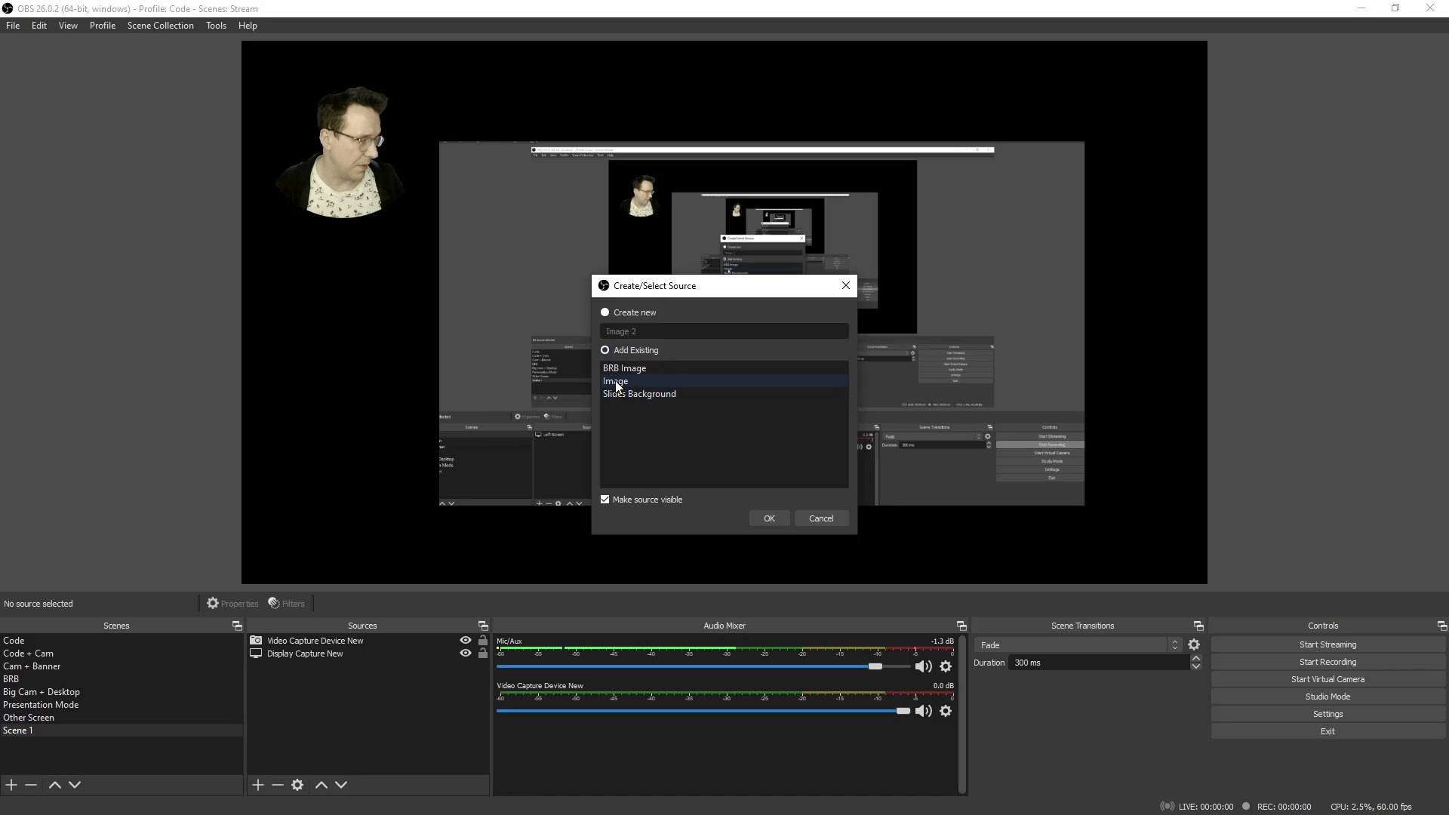
left_click(622, 395)
left_click(768, 515)
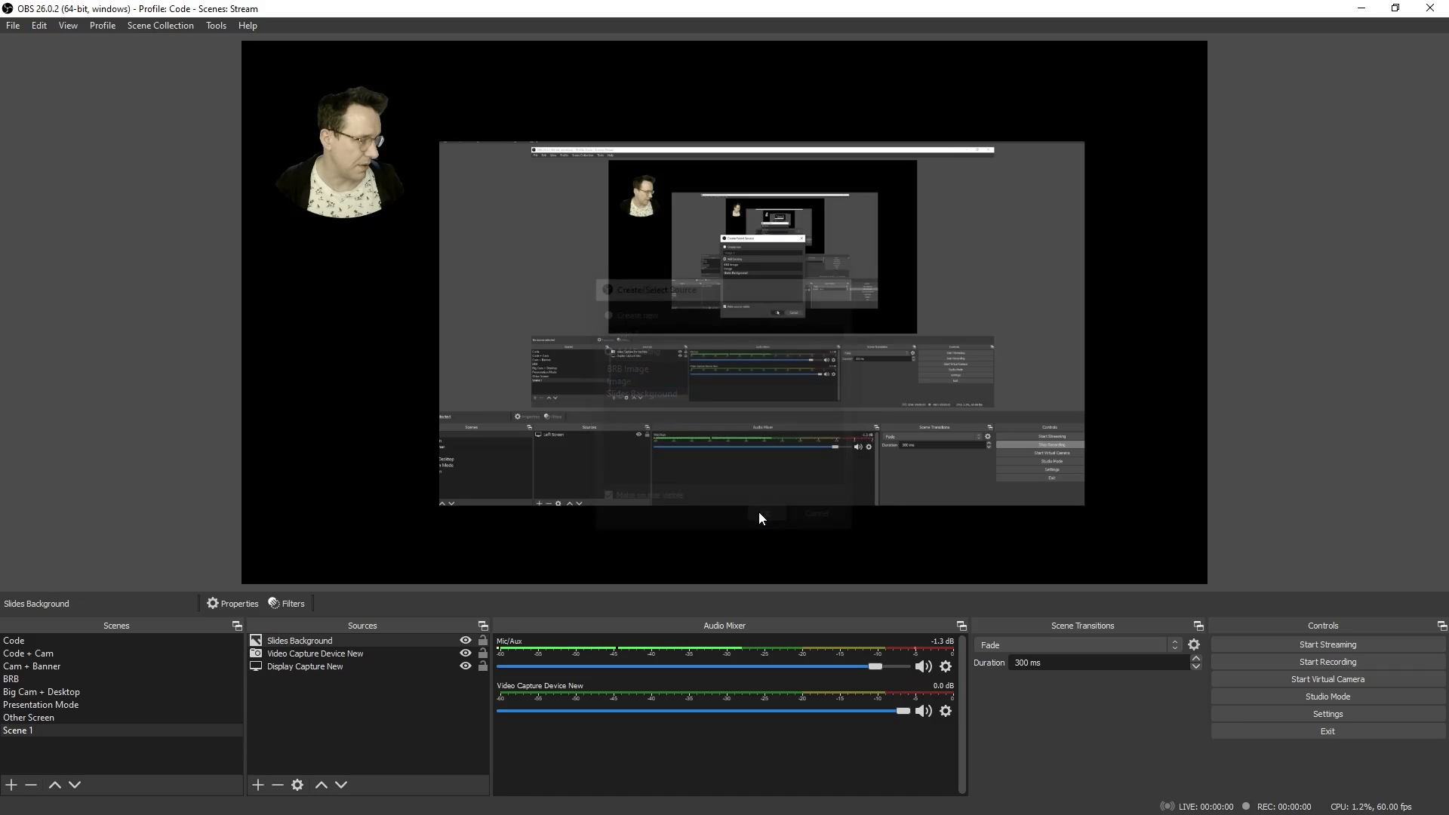
left_click(623, 401)
left_click(394, 198)
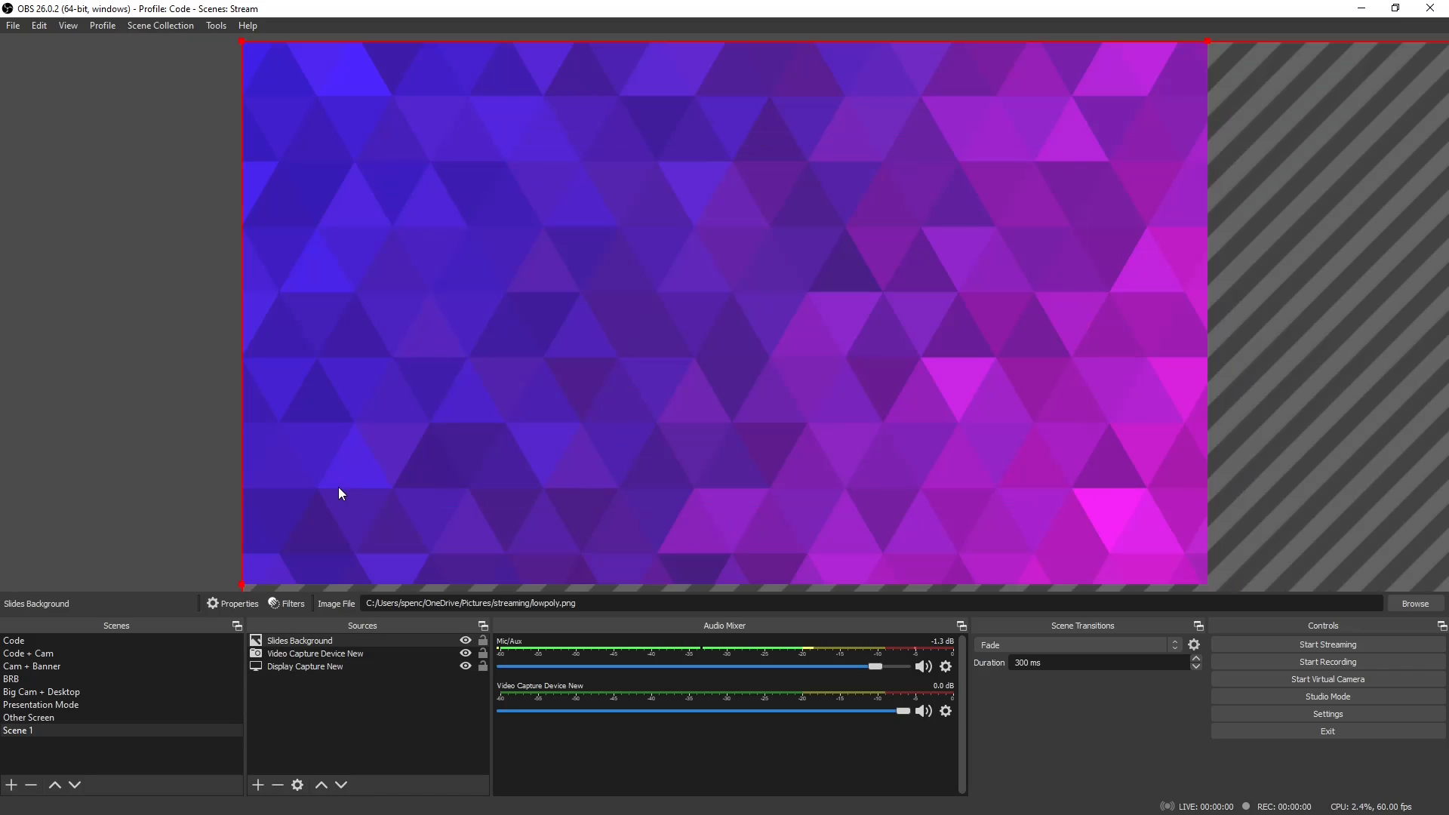
Reorder "Slides Background" to the bottom of the source stack, behind the webcam and the display capture
left_click(311, 666)
left_click(323, 641)
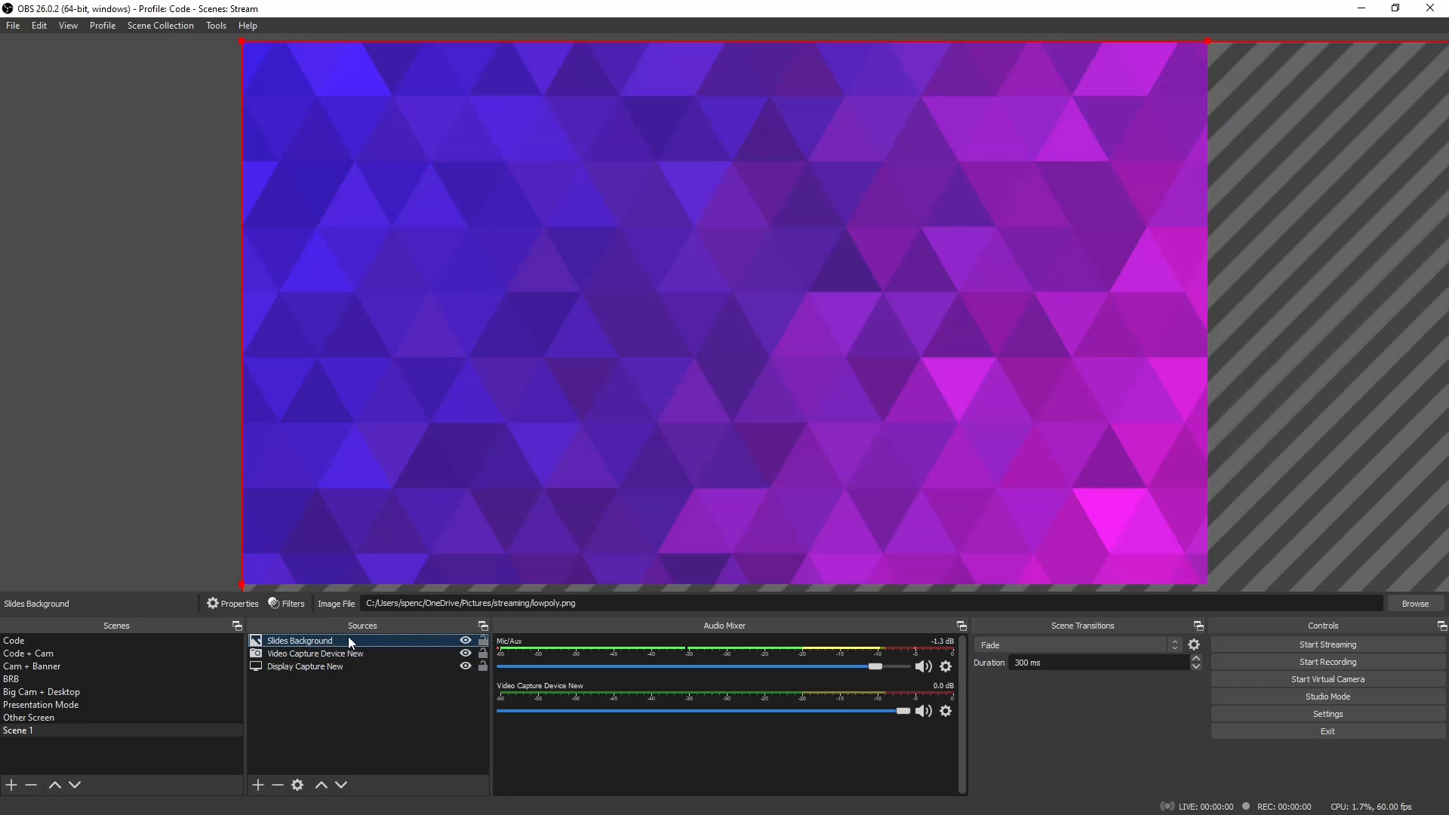
left_click(342, 786)
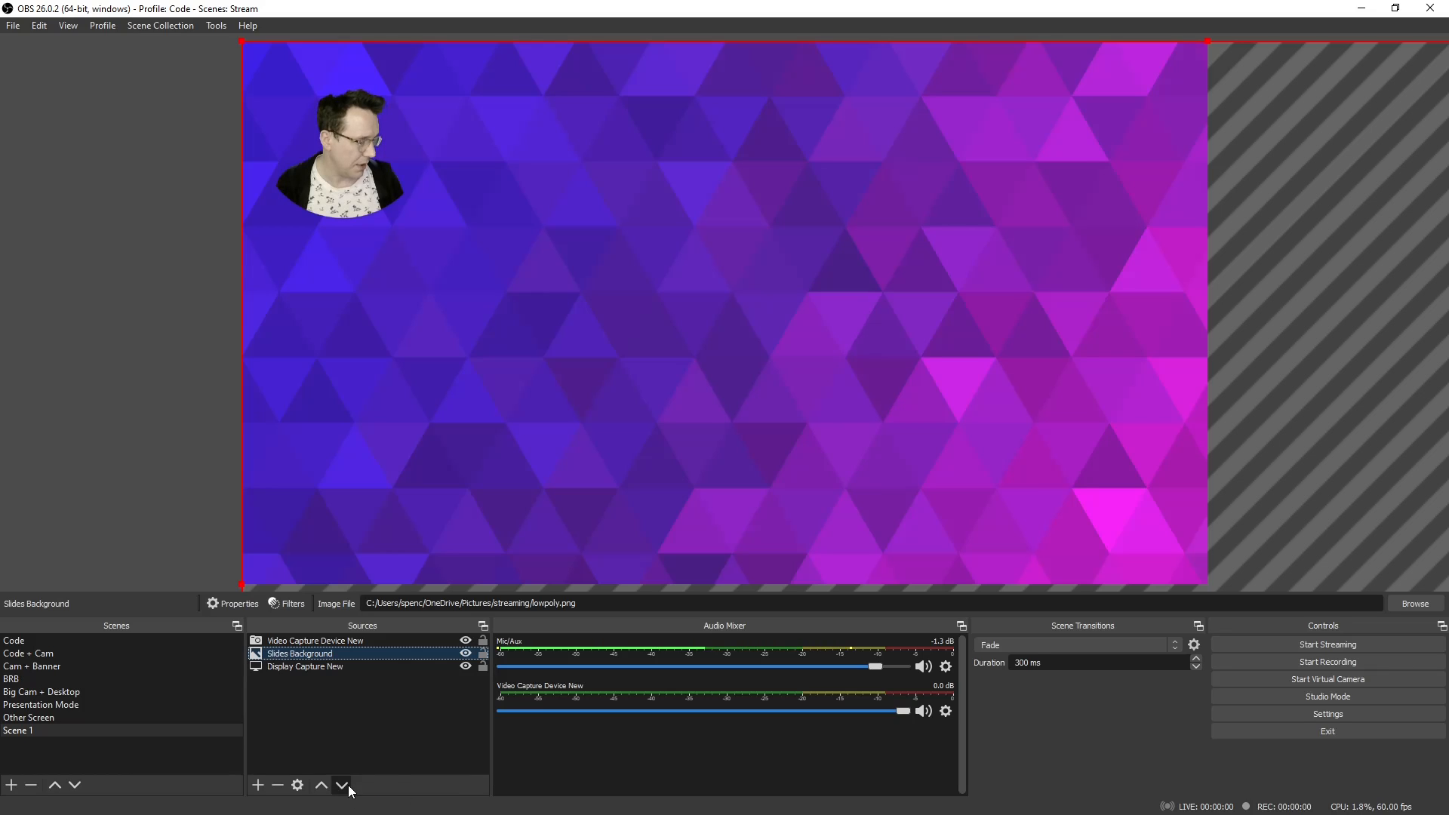
left_click(342, 785)
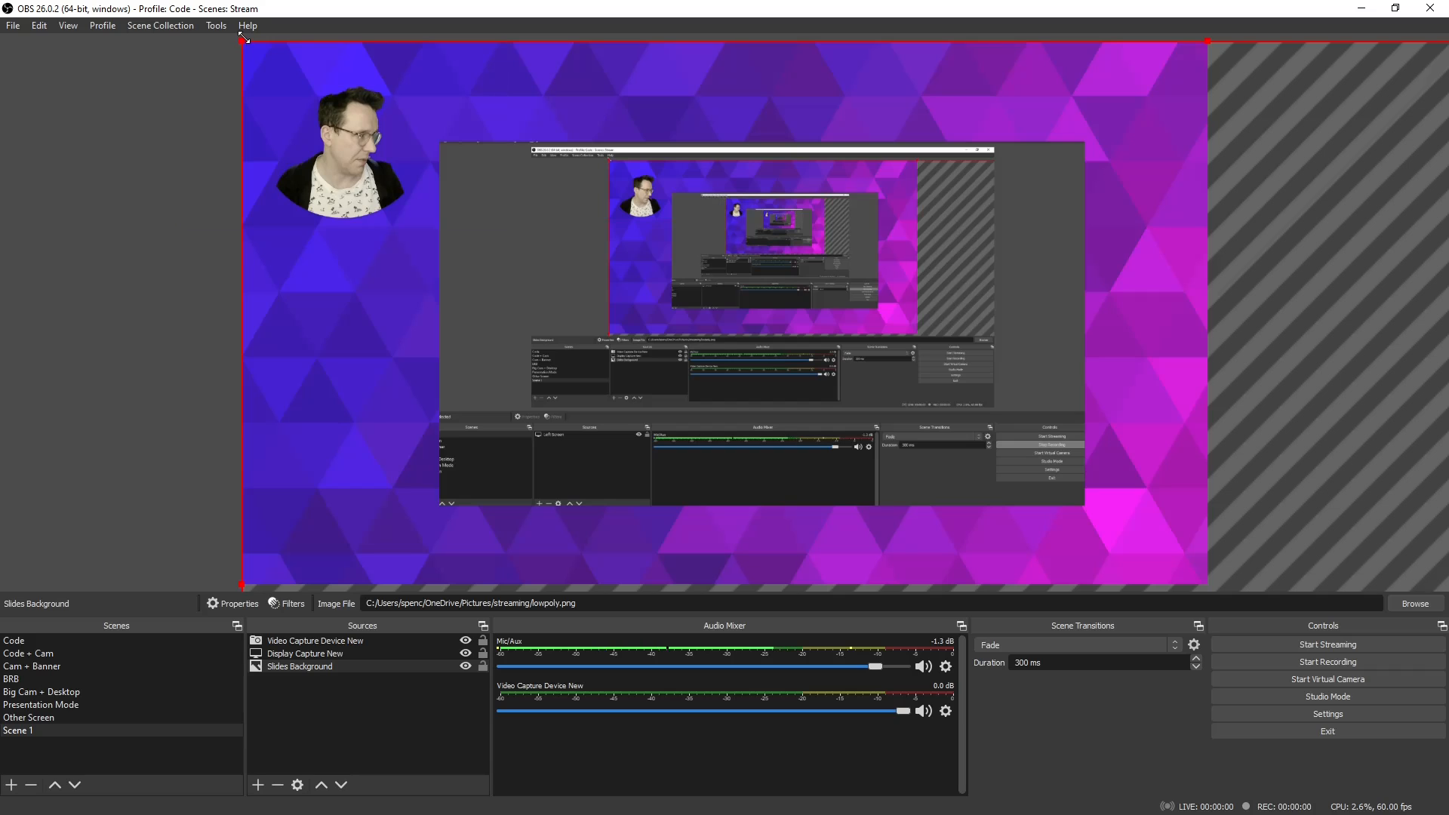
Scale the "Slides Background" image down proportionally from its lower-right corner to fit the canvas
left_click_drag(312, 43, 889, 383)
left_click_drag(1146, 508, 516, 183)
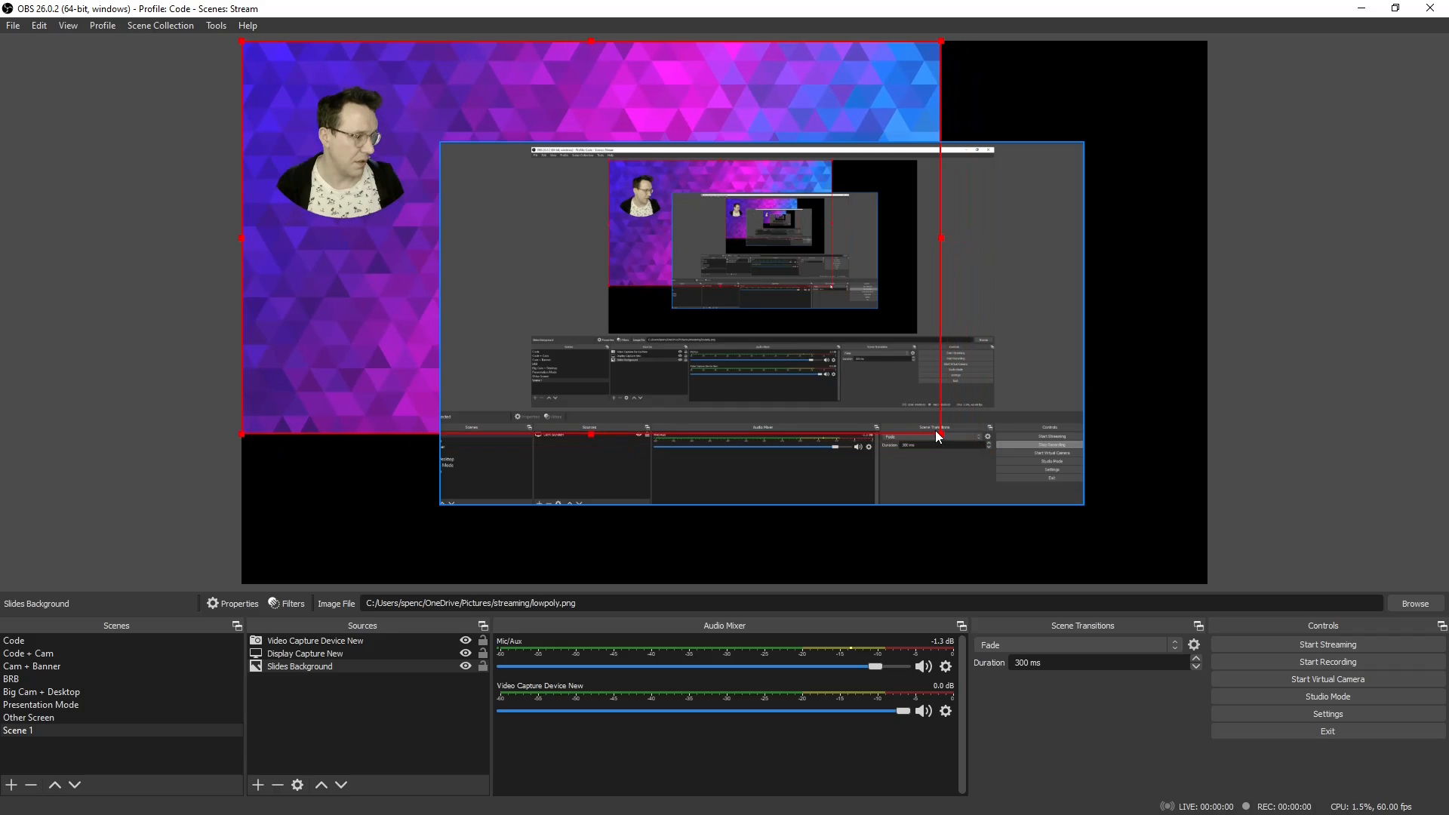
left_click_drag(941, 434, 1207, 584)
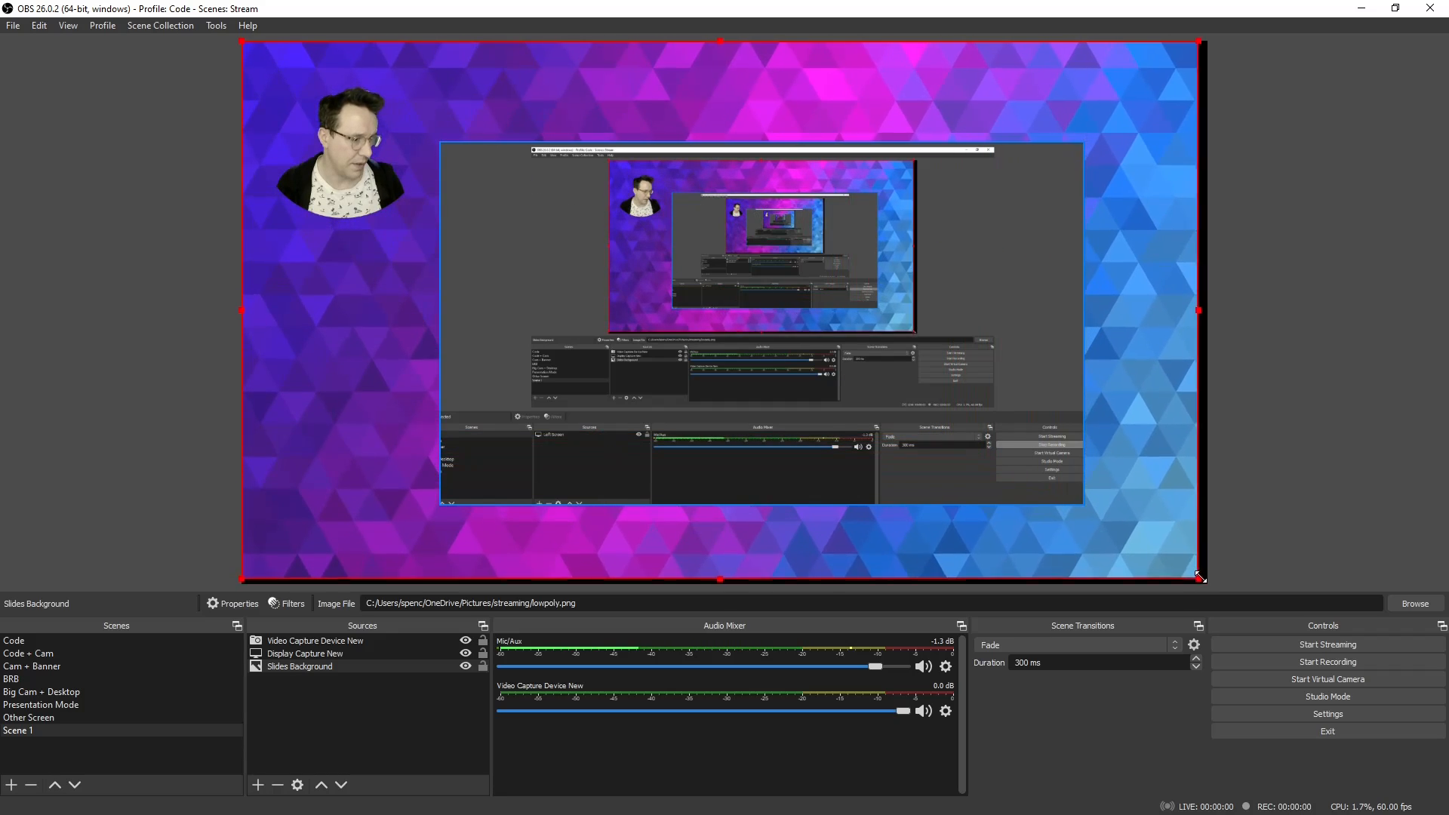